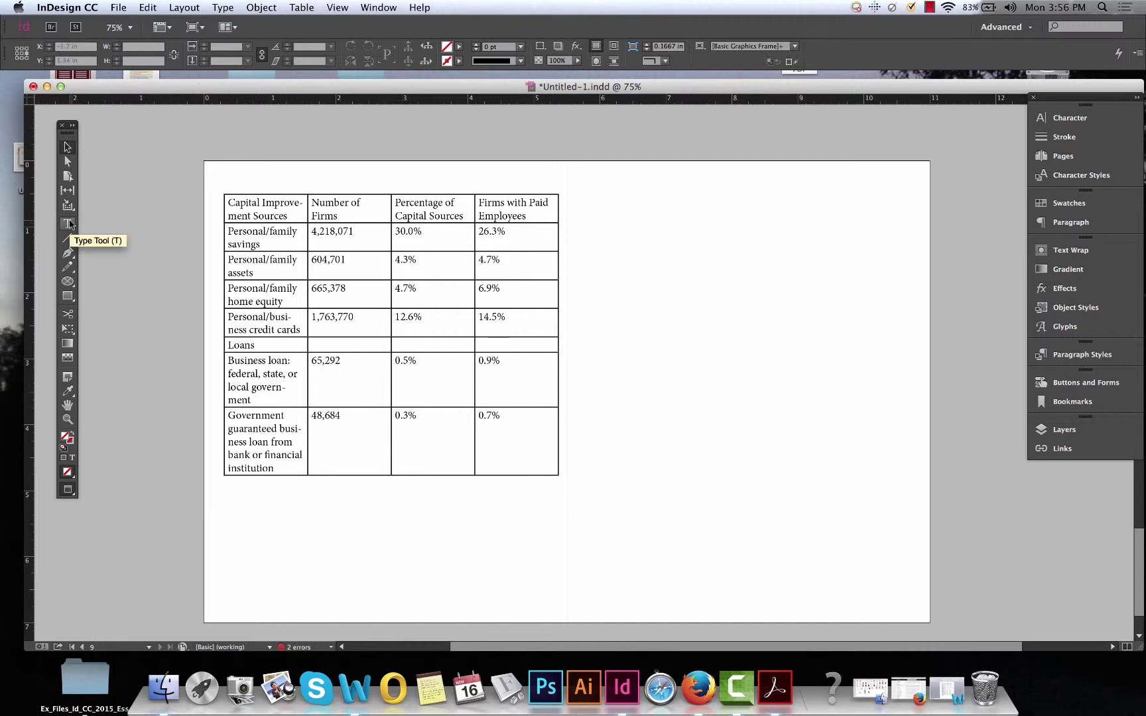
Draw a text frame covering most of the blank right page and insert a Basic Table with 5 body rows, 4 columns and 1 header row
click(68, 224)
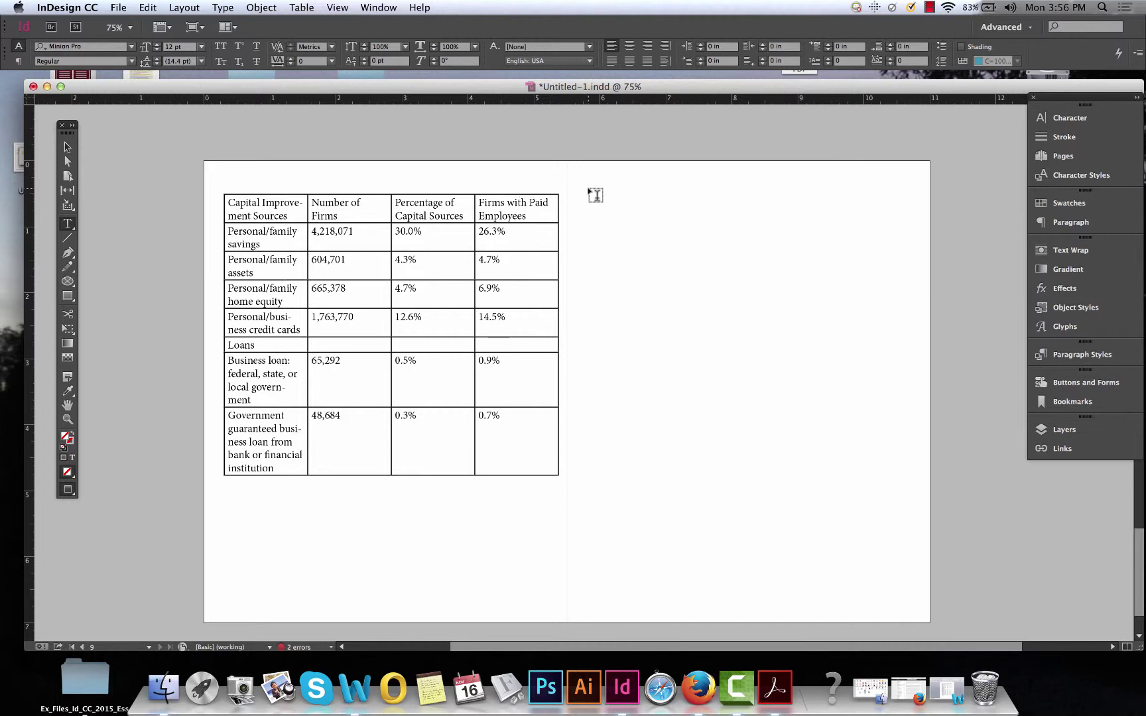
drag(587, 189, 922, 601)
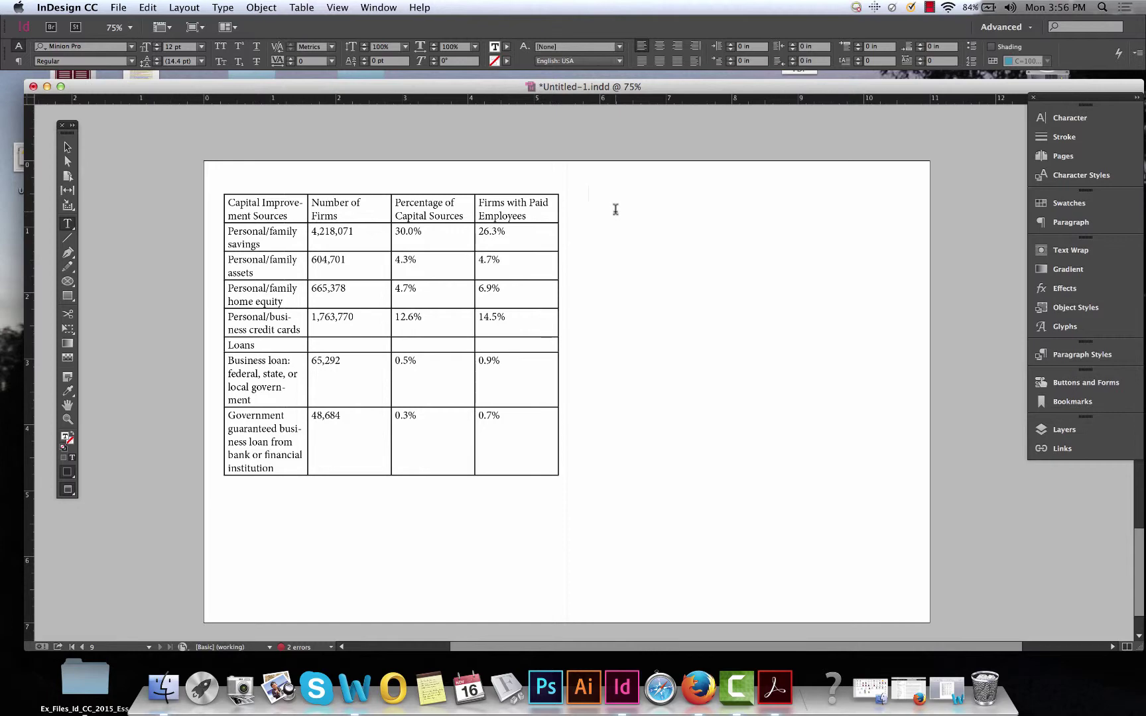
click(302, 7)
click(303, 24)
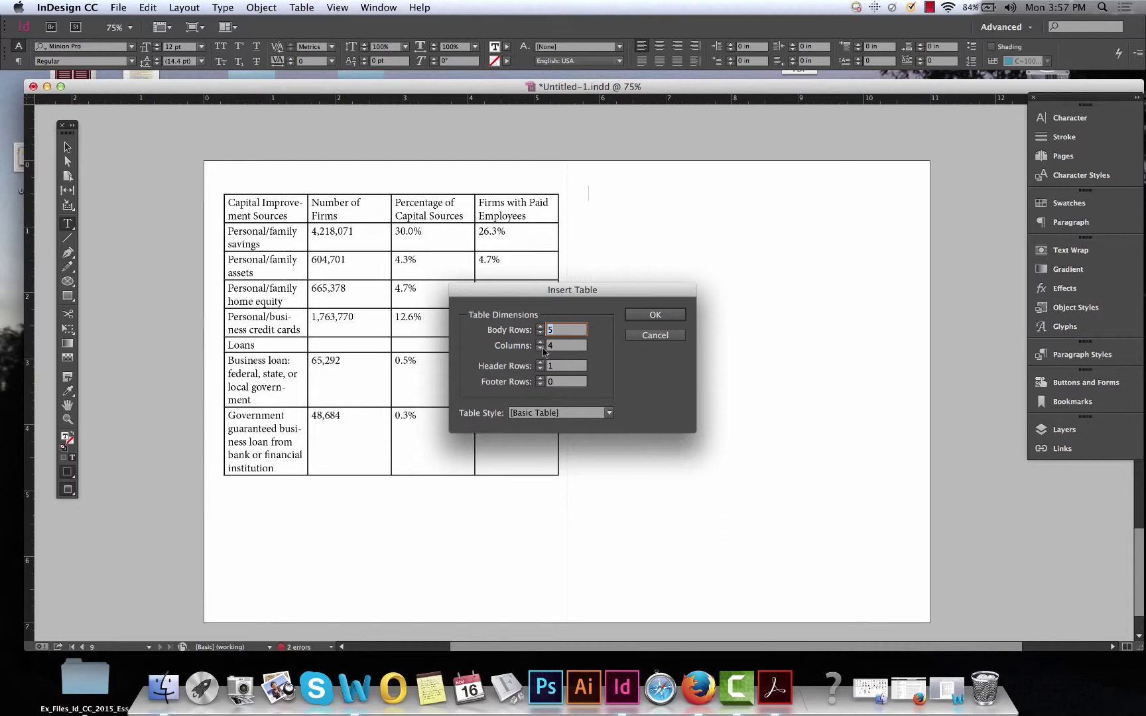
click(640, 315)
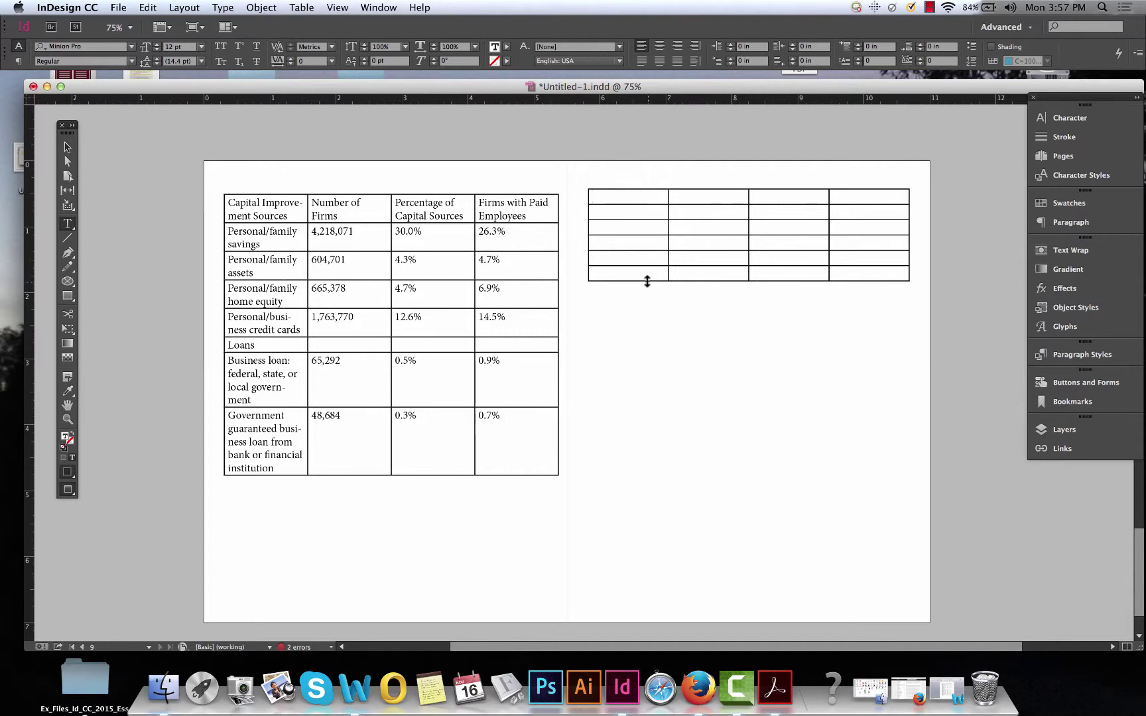
Try stretching the new table's last row down the page, restore its height, and delete the table's text frame
drag(647, 281, 660, 596)
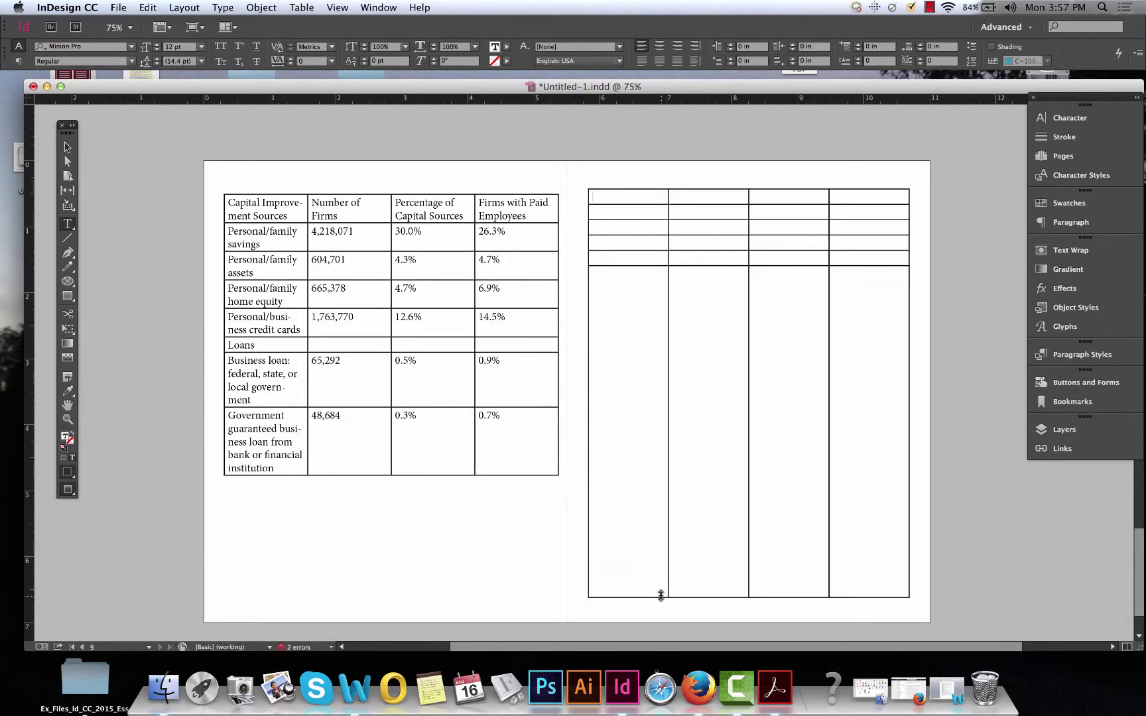
mouse_move(660, 282)
mouse_down()
mouse_move(660, 298)
mouse_move(660, 281)
mouse_up()
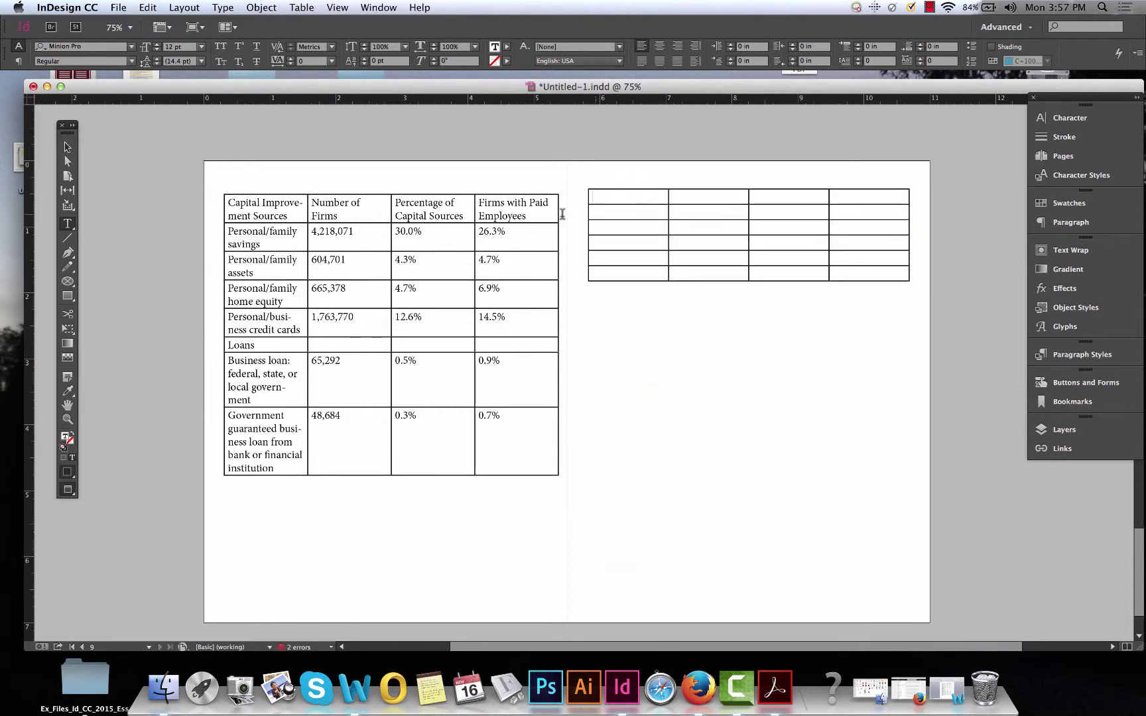
click(67, 146)
key(Delete)
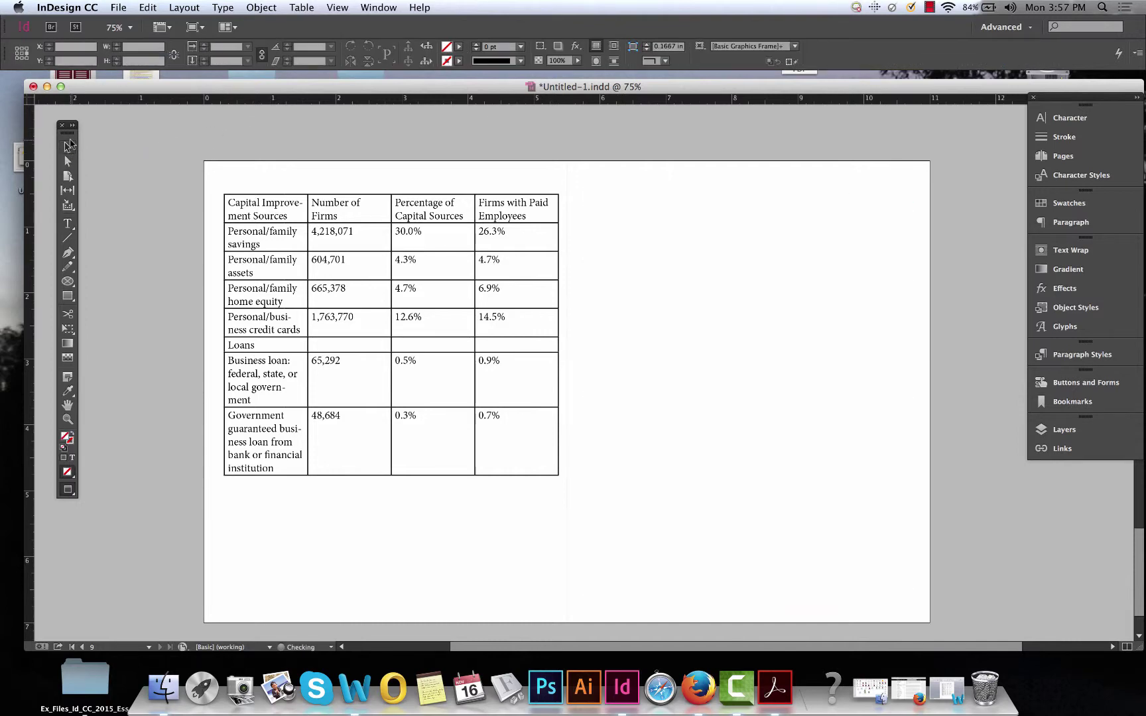
Create a table with 13 body rows, 6 columns and 1 header row, about 5.24 by 6.52 in, on the right page
click(298, 6)
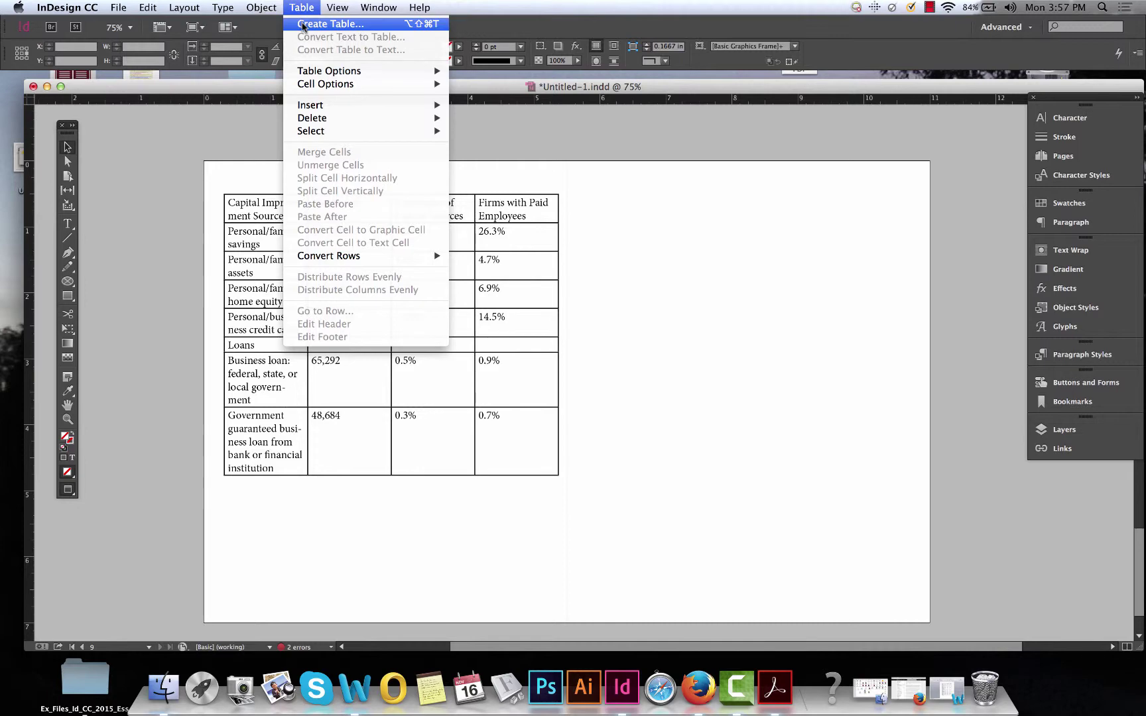
click(330, 23)
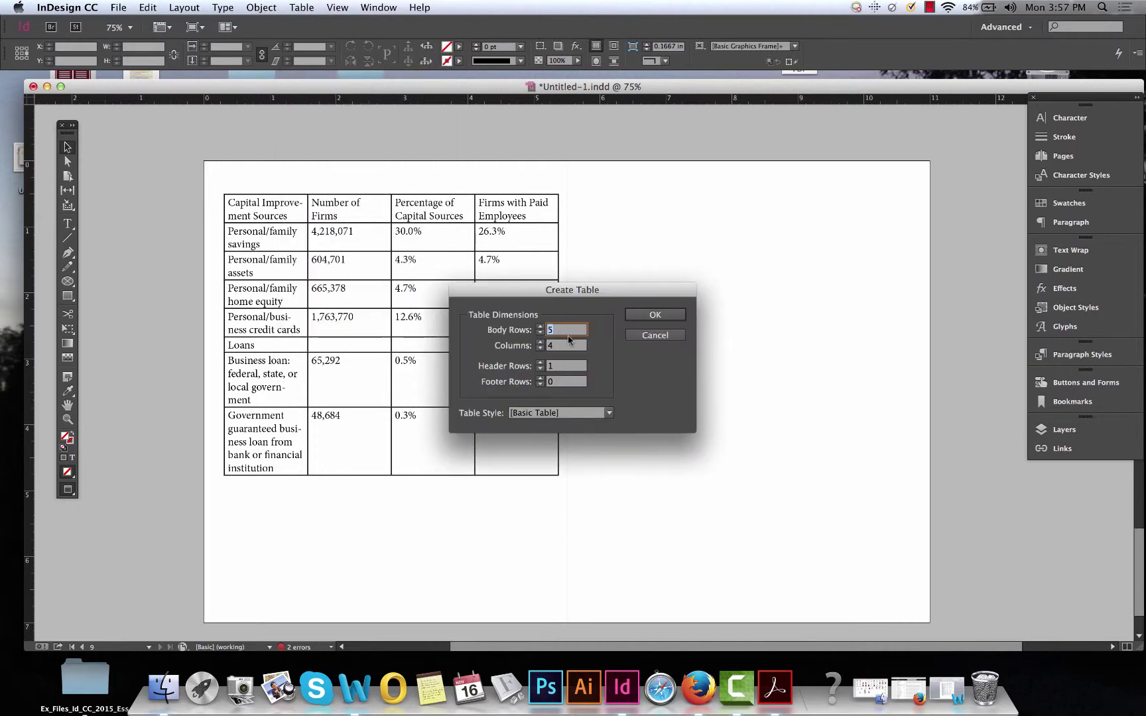
text(13)
key(Tab)
click(664, 316)
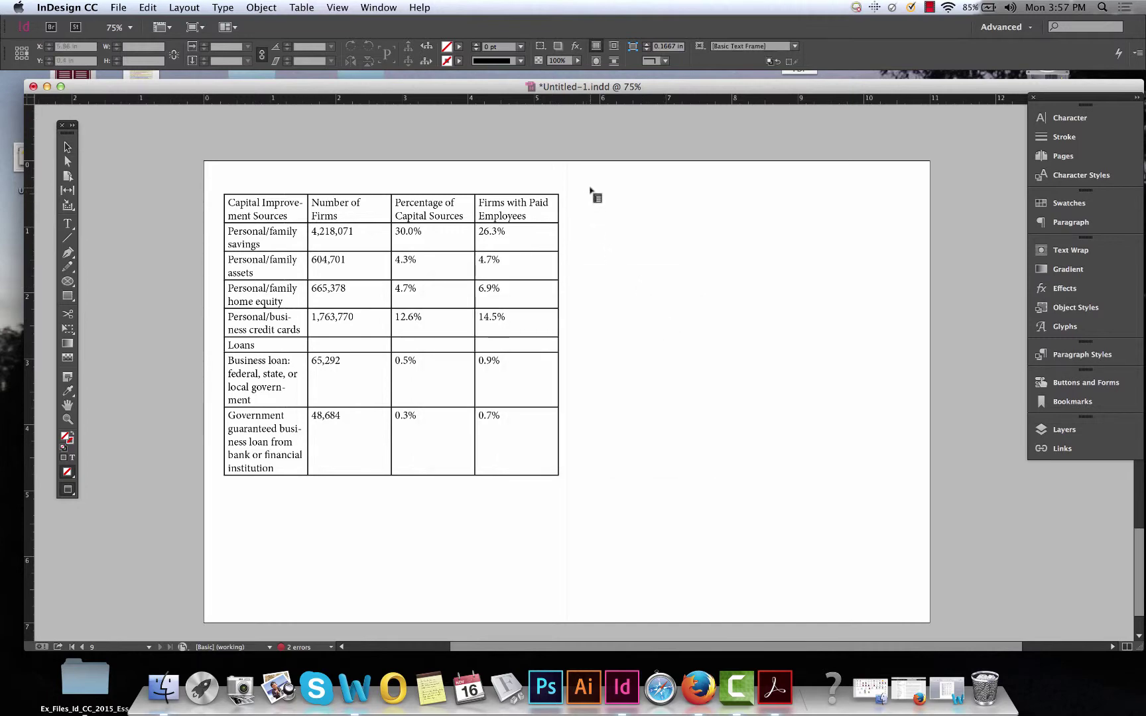
drag(584, 178, 928, 608)
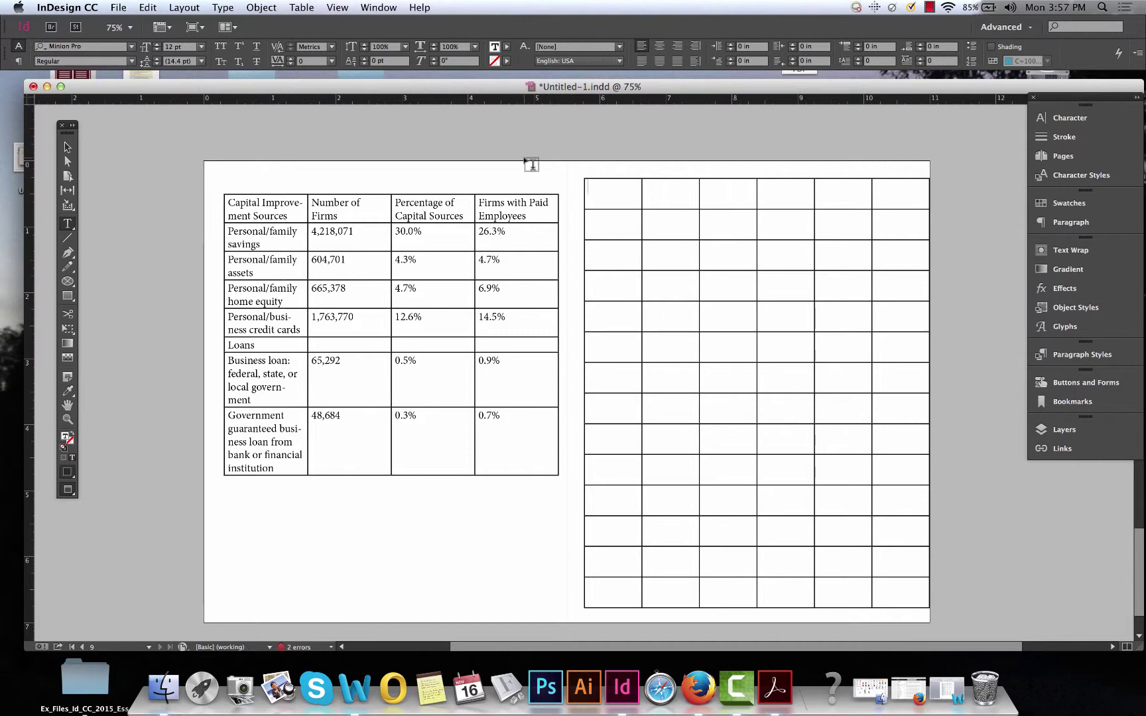
Select the newly created table's frame on the right page and delete it
click(67, 147)
drag(590, 165, 639, 251)
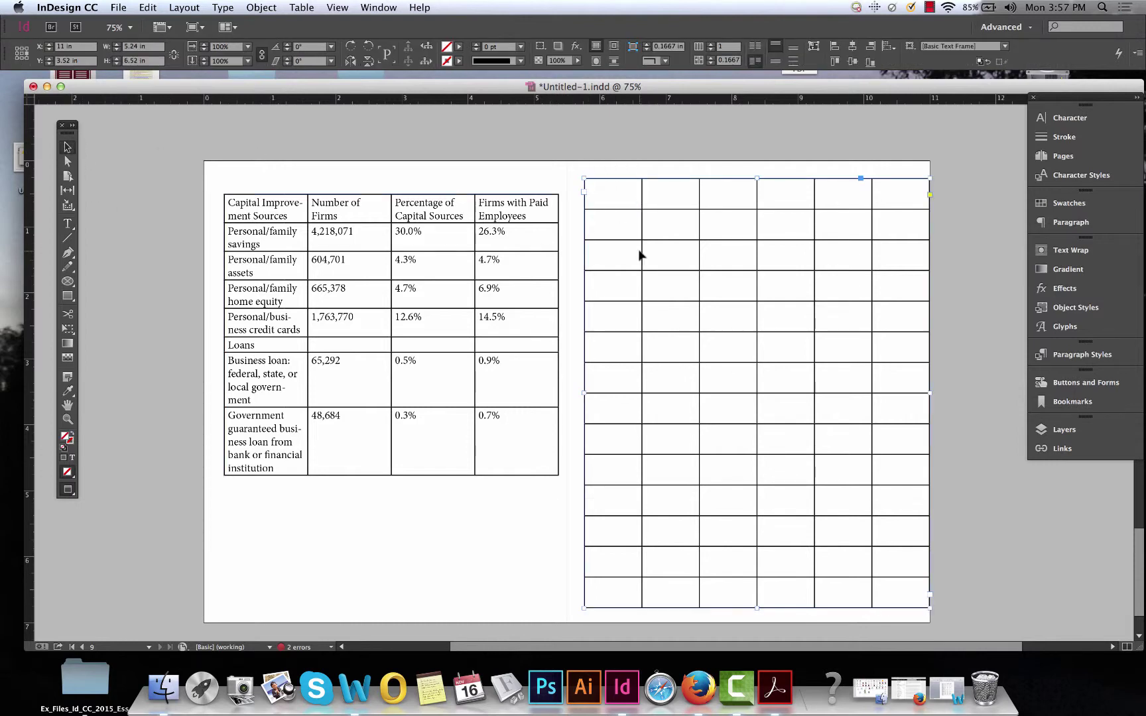
key(Delete)
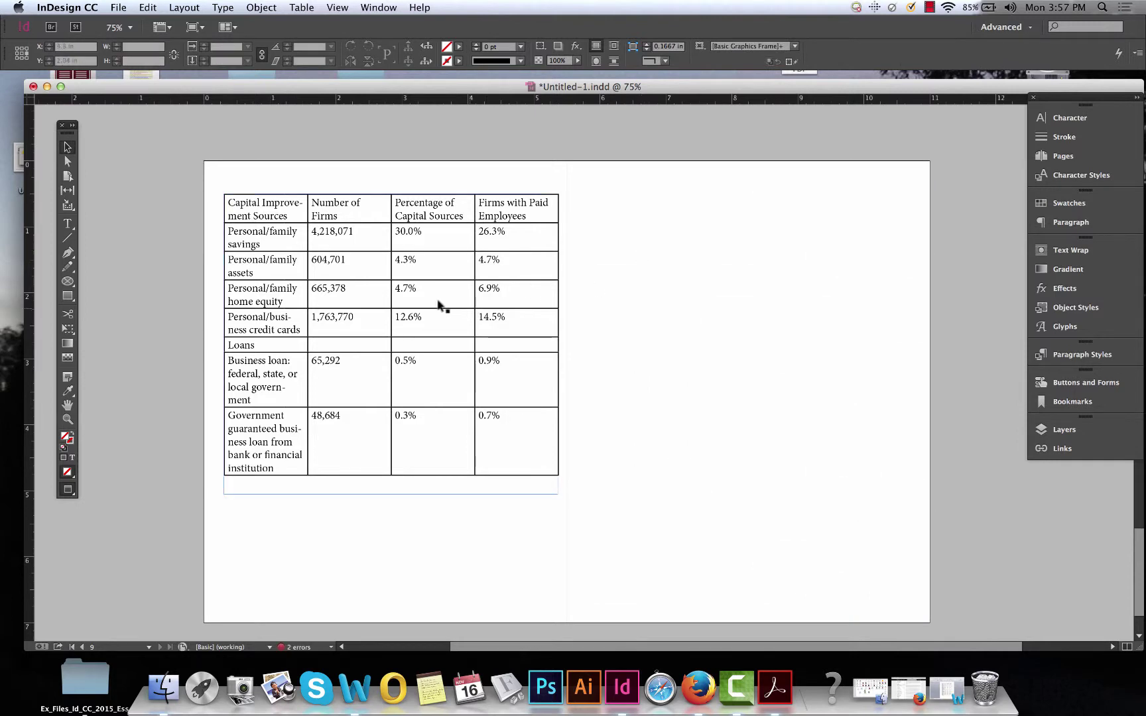
Move the left page's table frame slightly upward and flow its overset rows into a linked frame on the blank right page
drag(435, 209, 435, 188)
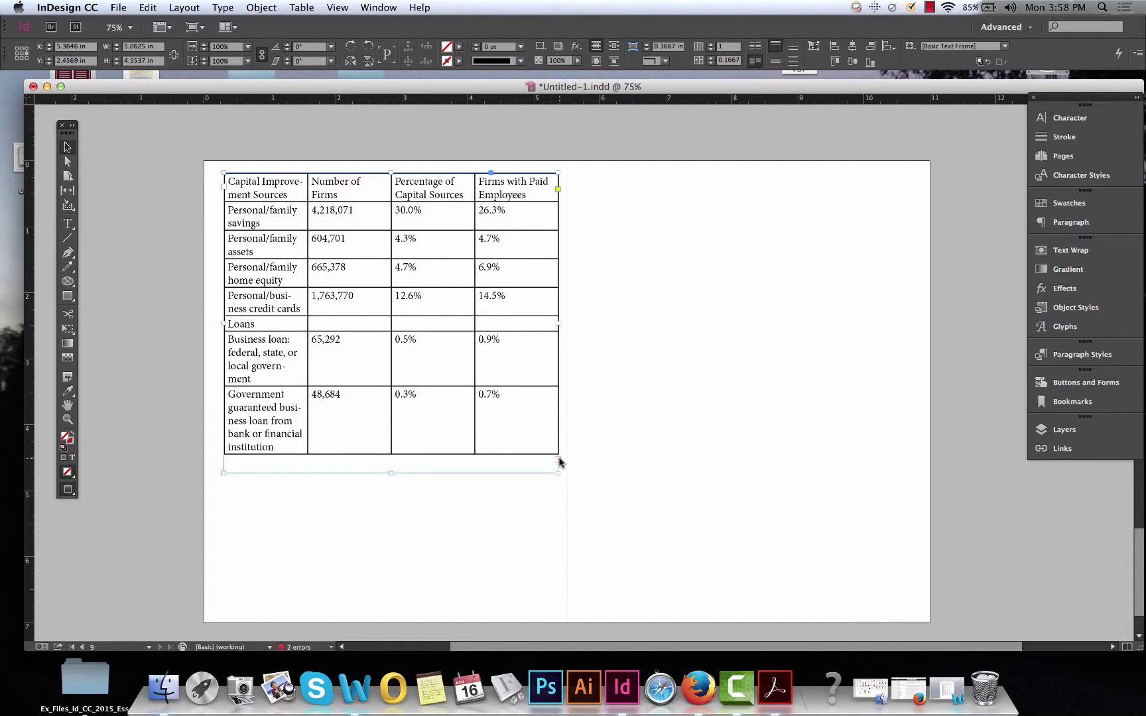
click(559, 459)
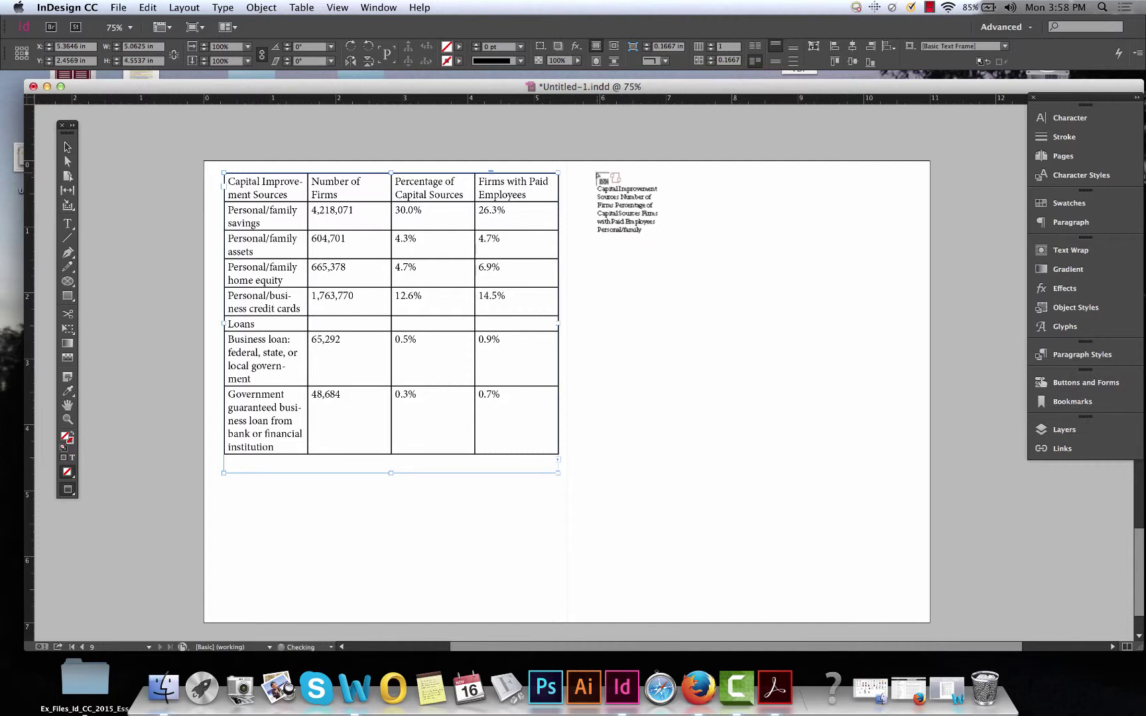
click(586, 169)
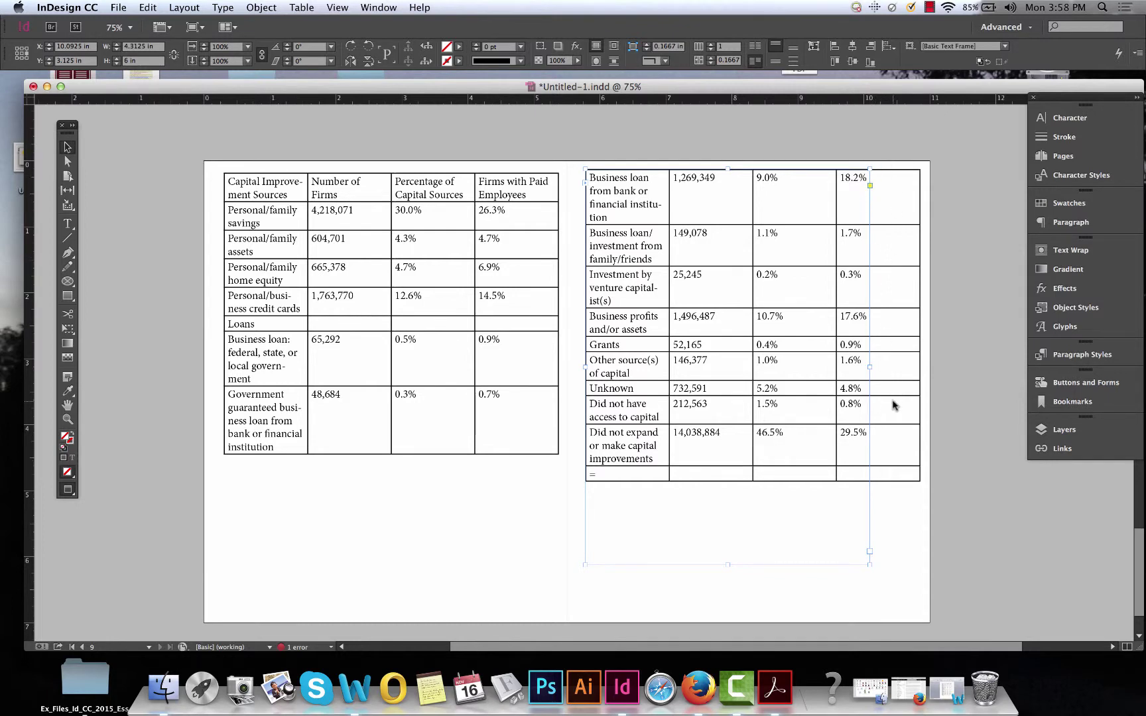
Select the text inside the "Capital Improvement Sources" header cell, and also select that cell as a whole
key(t)
drag(288, 194, 227, 182)
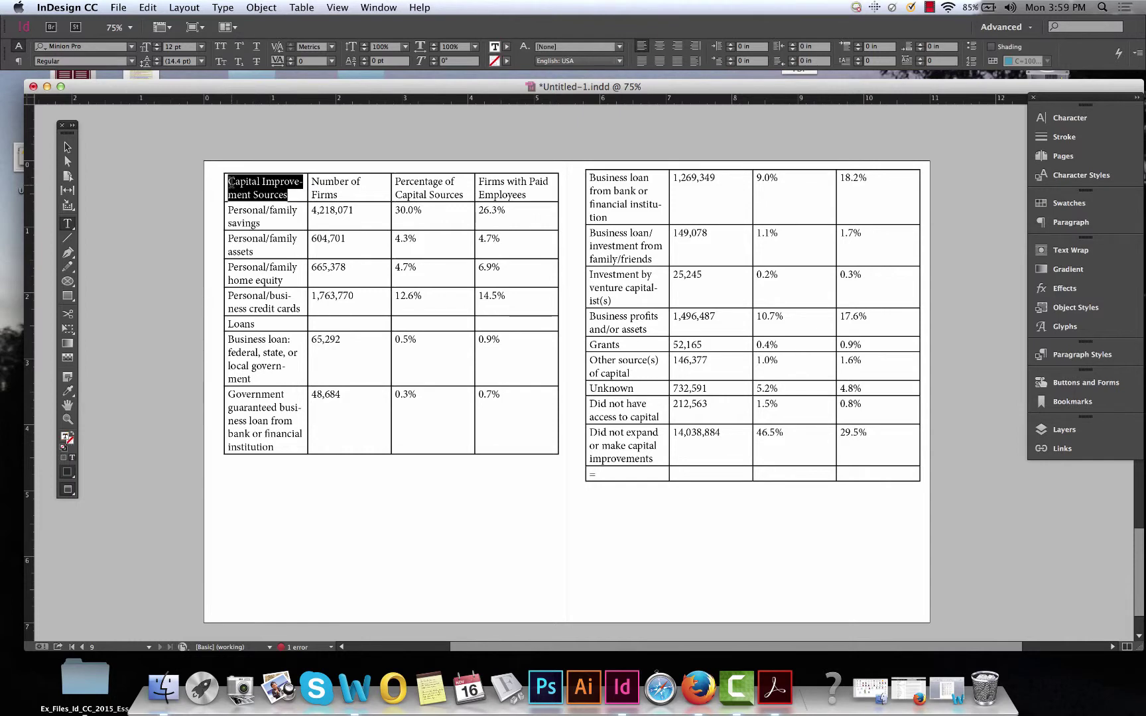
click(256, 184)
key(super+a)
mouse_move(293, 191)
mouse_down()
mouse_move(313, 193)
mouse_move(302, 194)
mouse_up()
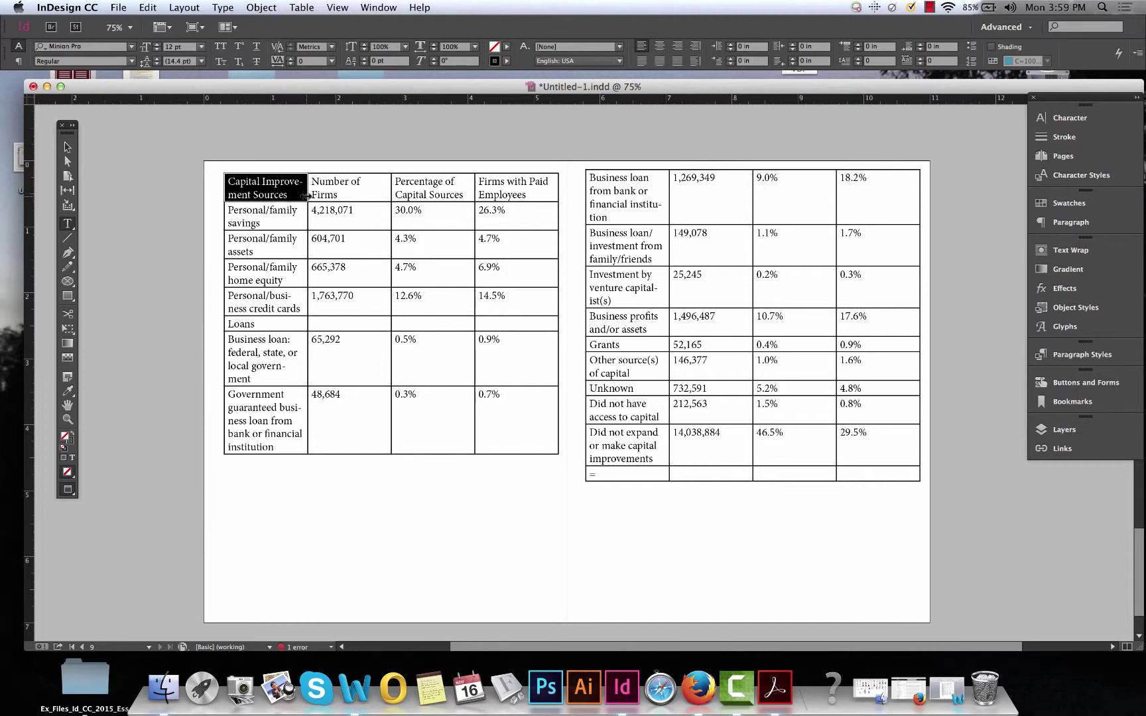
click(297, 193)
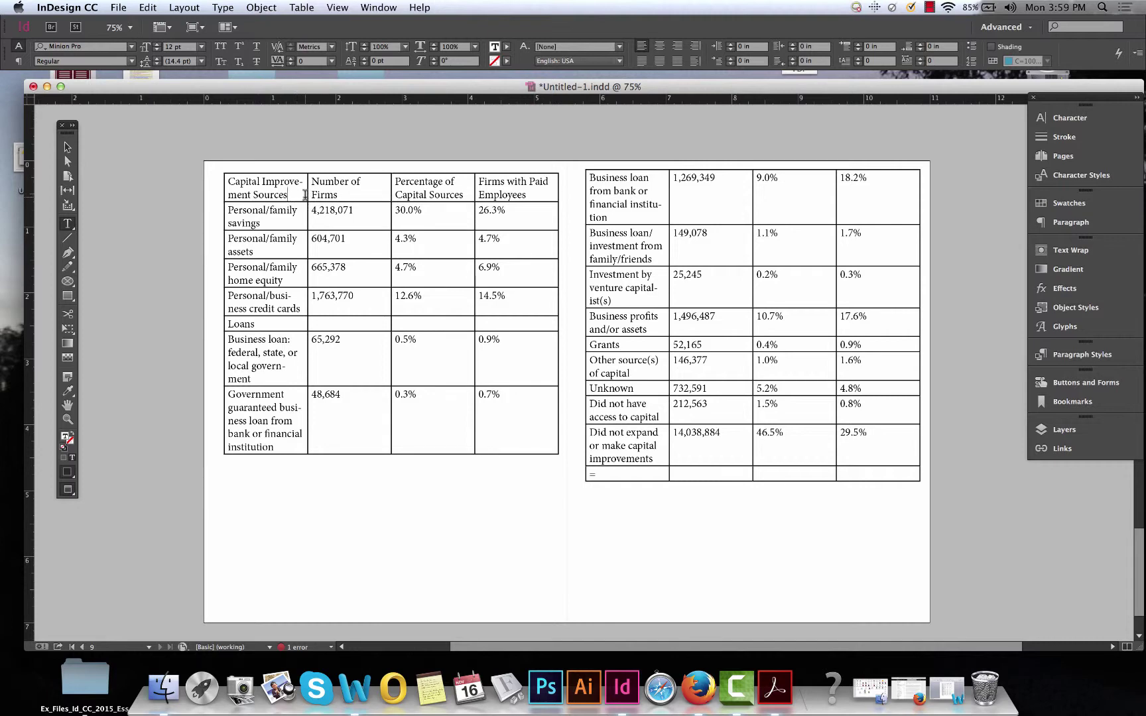
key(shift+Left)
key(shift+Left)
key(Escape)
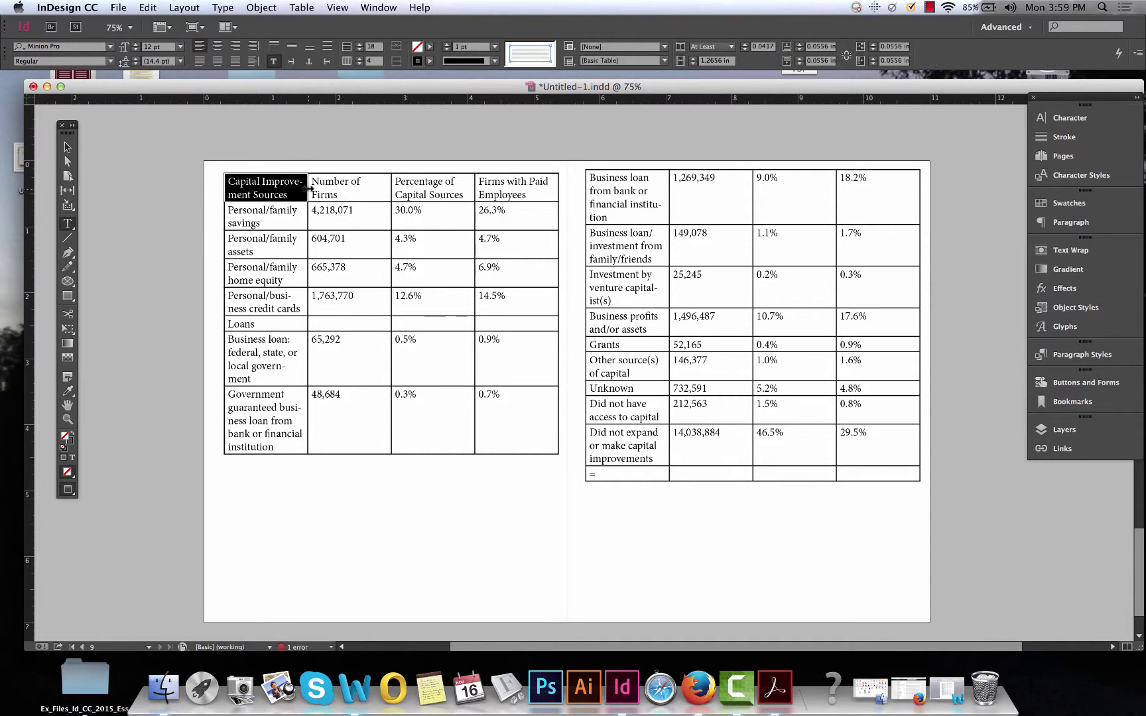
Narrow the "Capital Improvement Sources" column slightly and the "Number of Firms" column to fit its contents more closely
mouse_move(308, 188)
mouse_down()
mouse_move(381, 184)
mouse_move(304, 186)
mouse_up()
click(354, 191)
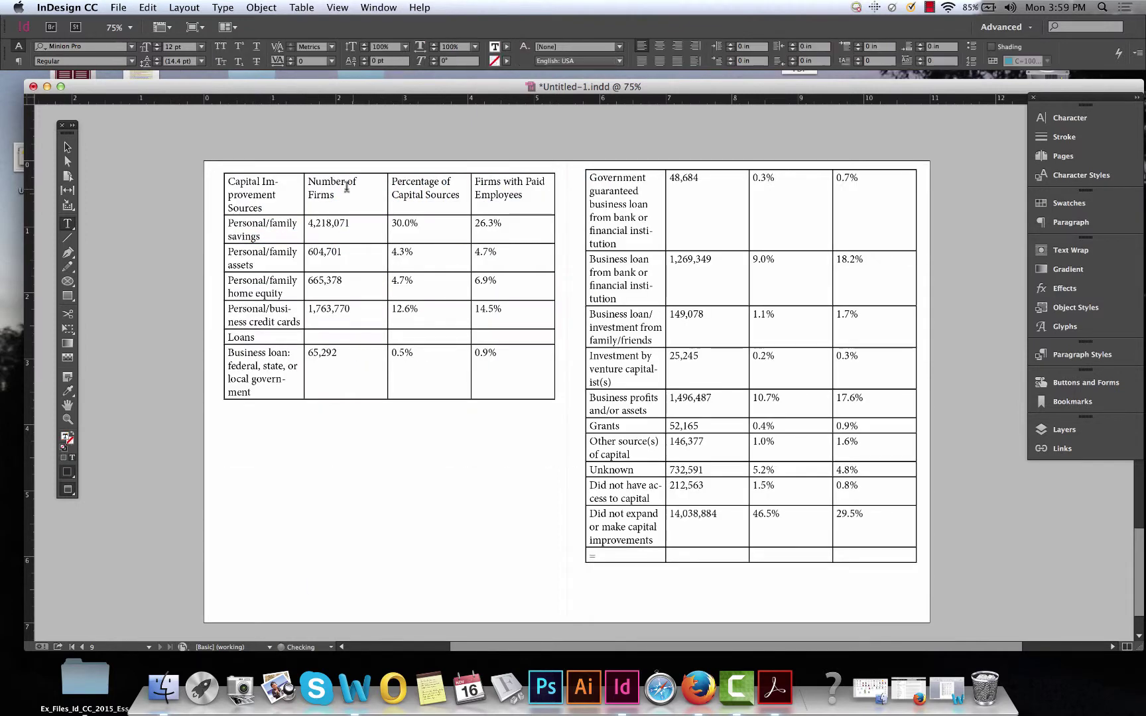
drag(389, 197, 365, 197)
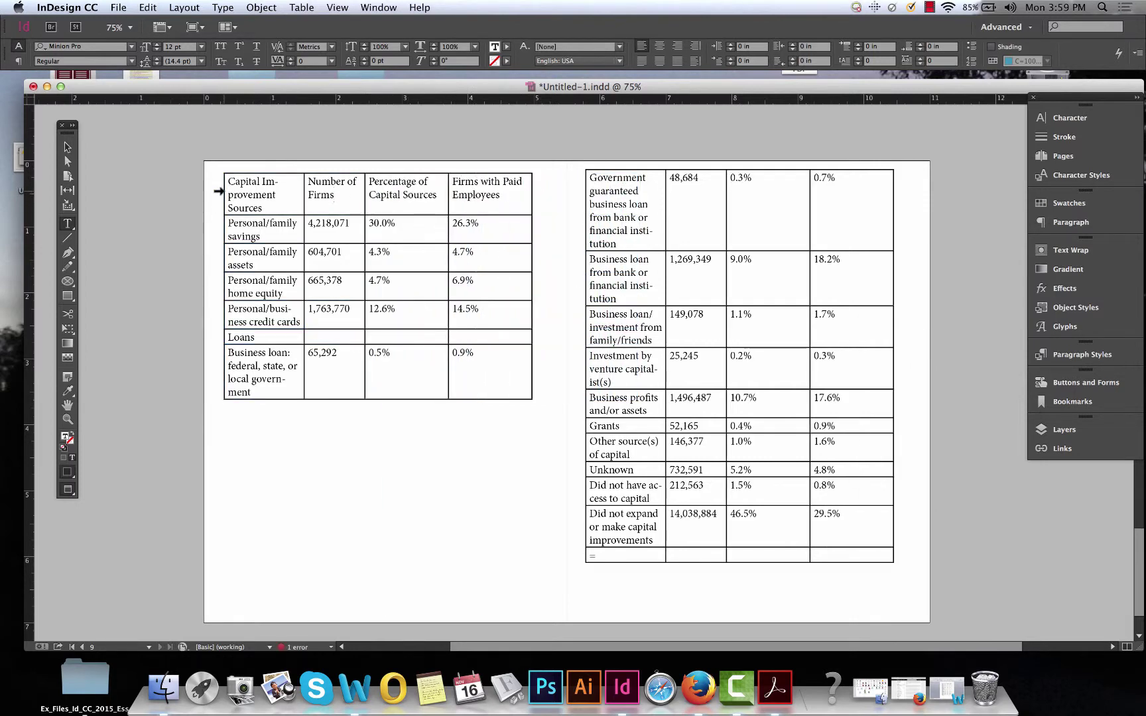
Practise selecting the table's entire header row and the entire "Number of Firms" column, returning to a text cursor in the cells
click(218, 191)
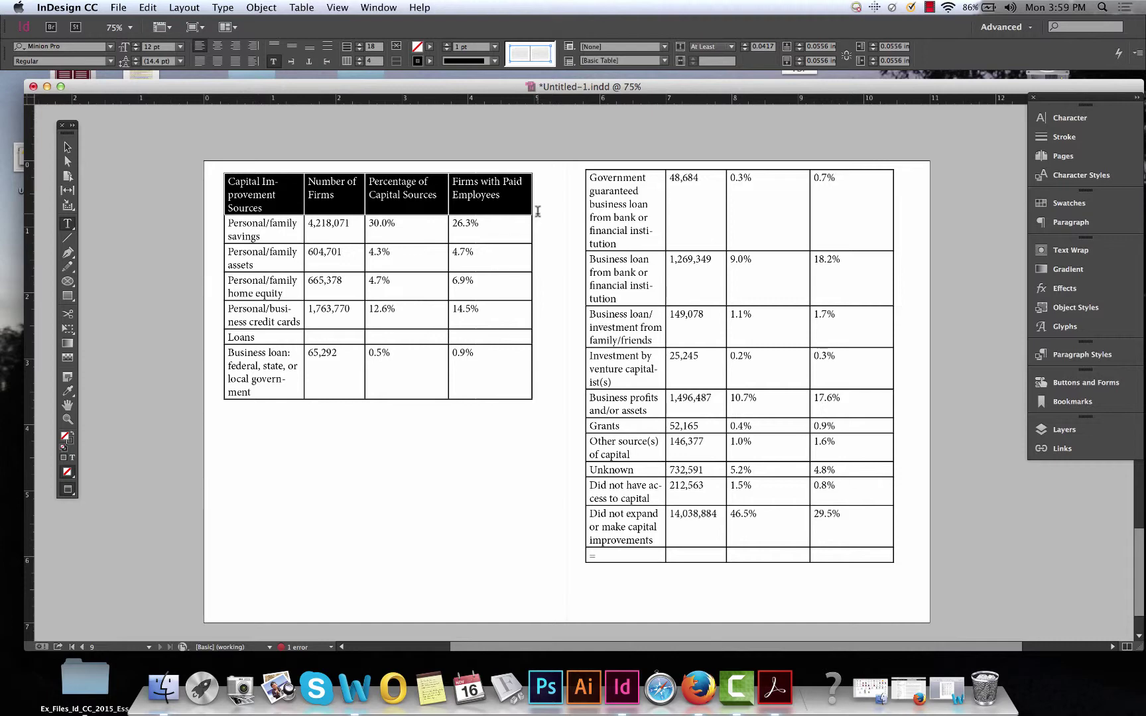
click(334, 167)
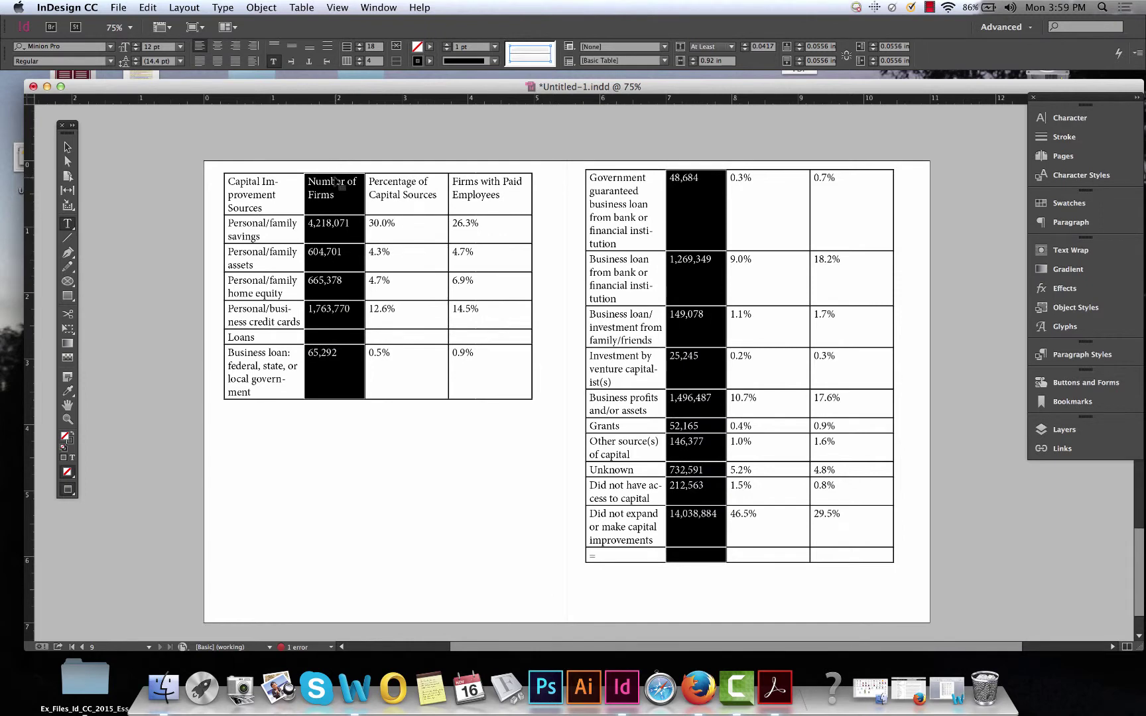
click(275, 197)
click(216, 193)
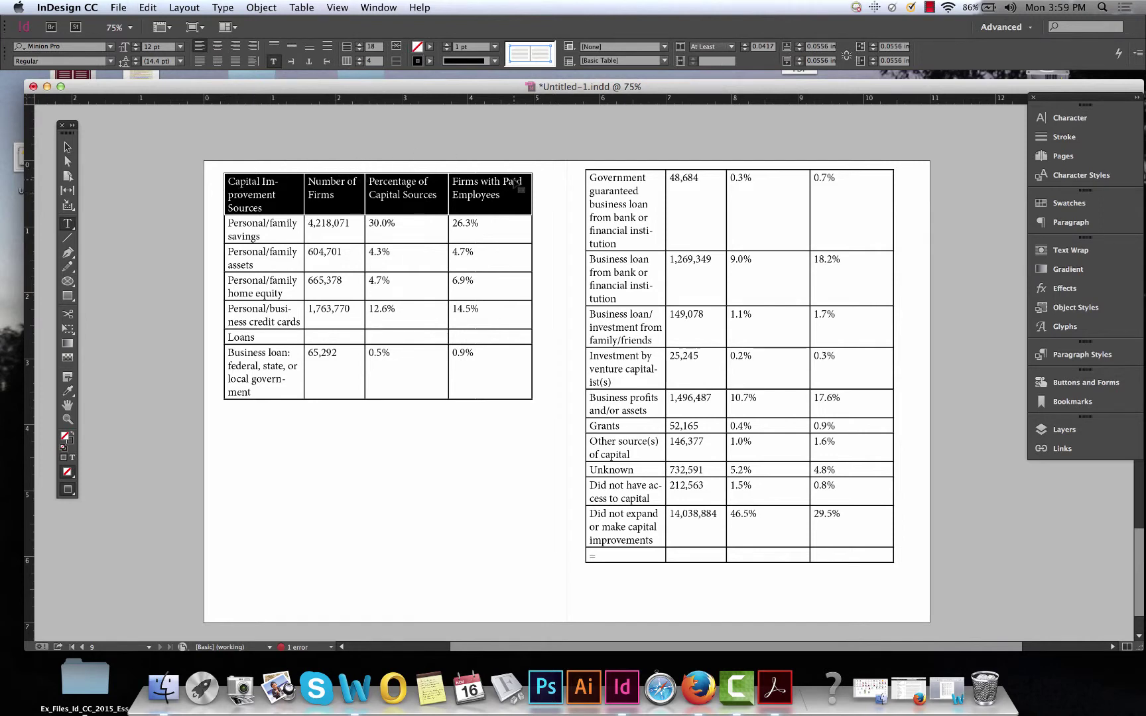
click(333, 164)
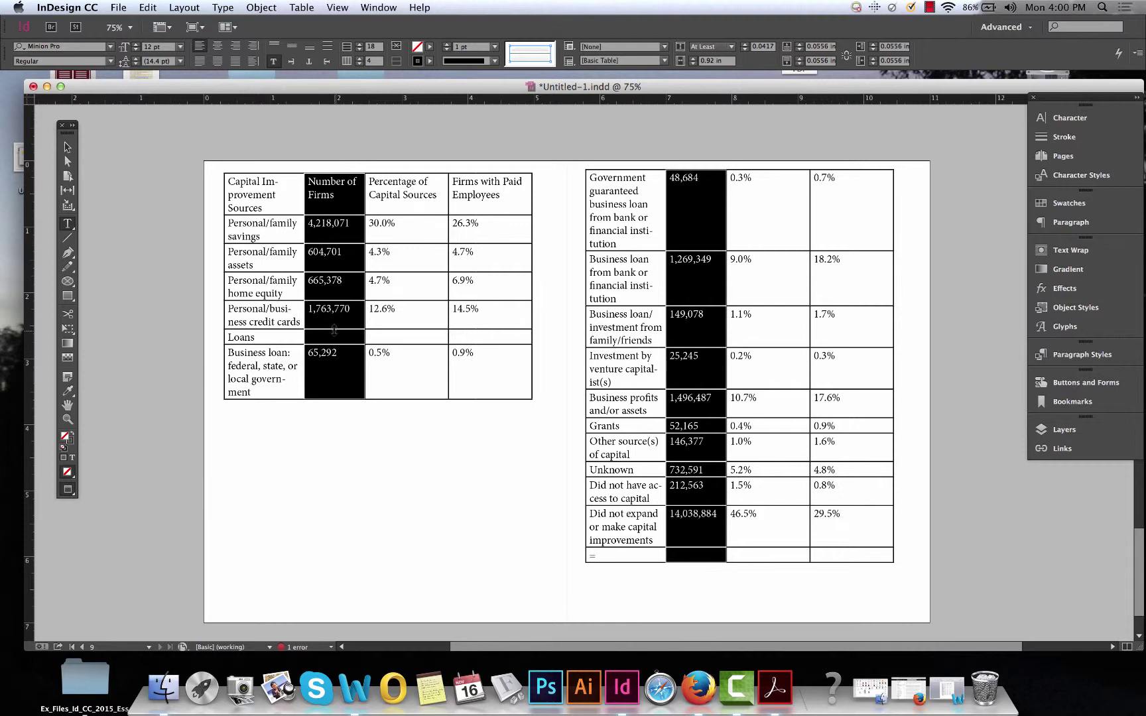
click(277, 338)
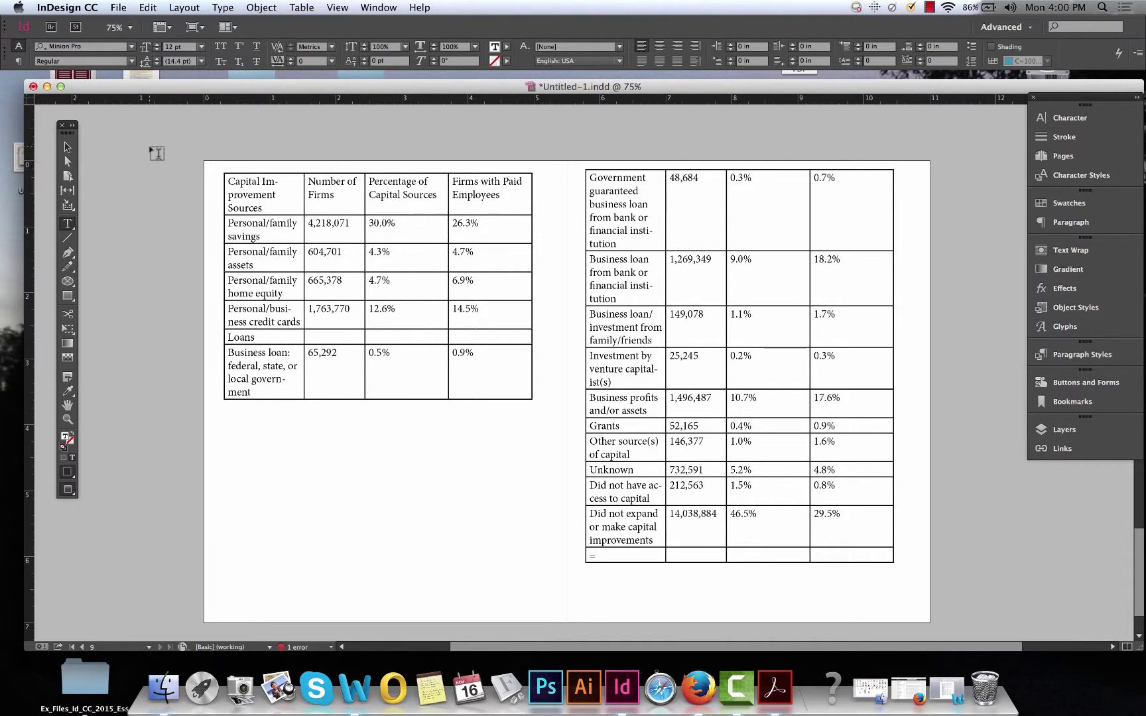
click(329, 167)
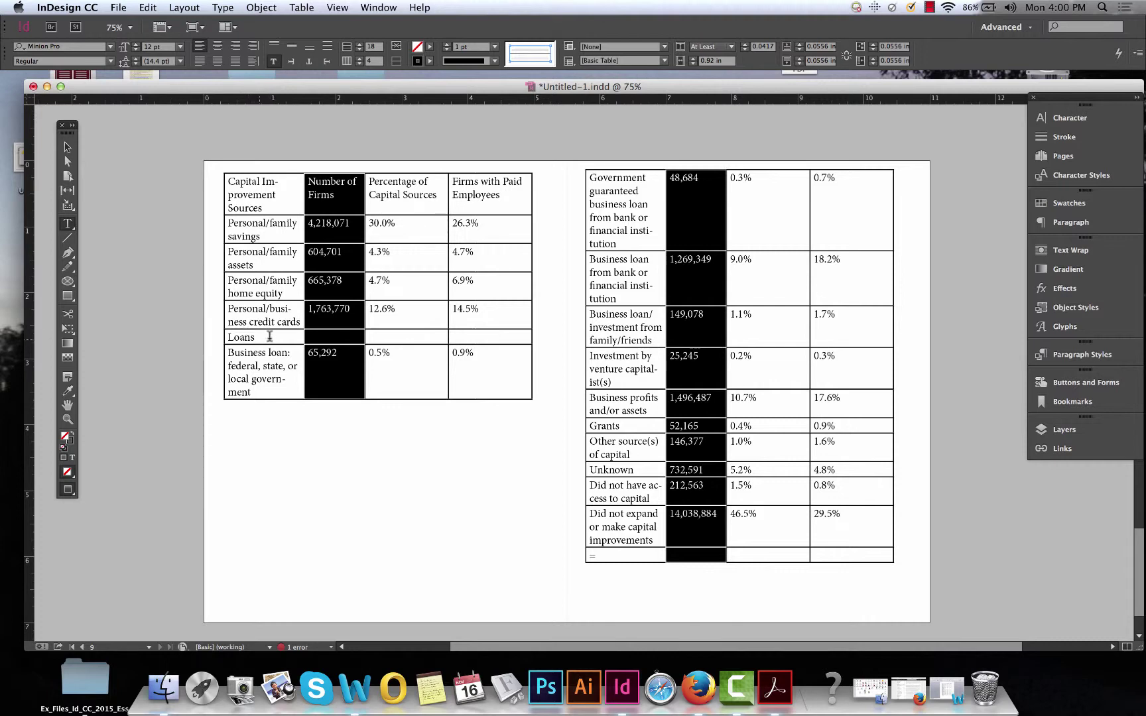
click(392, 332)
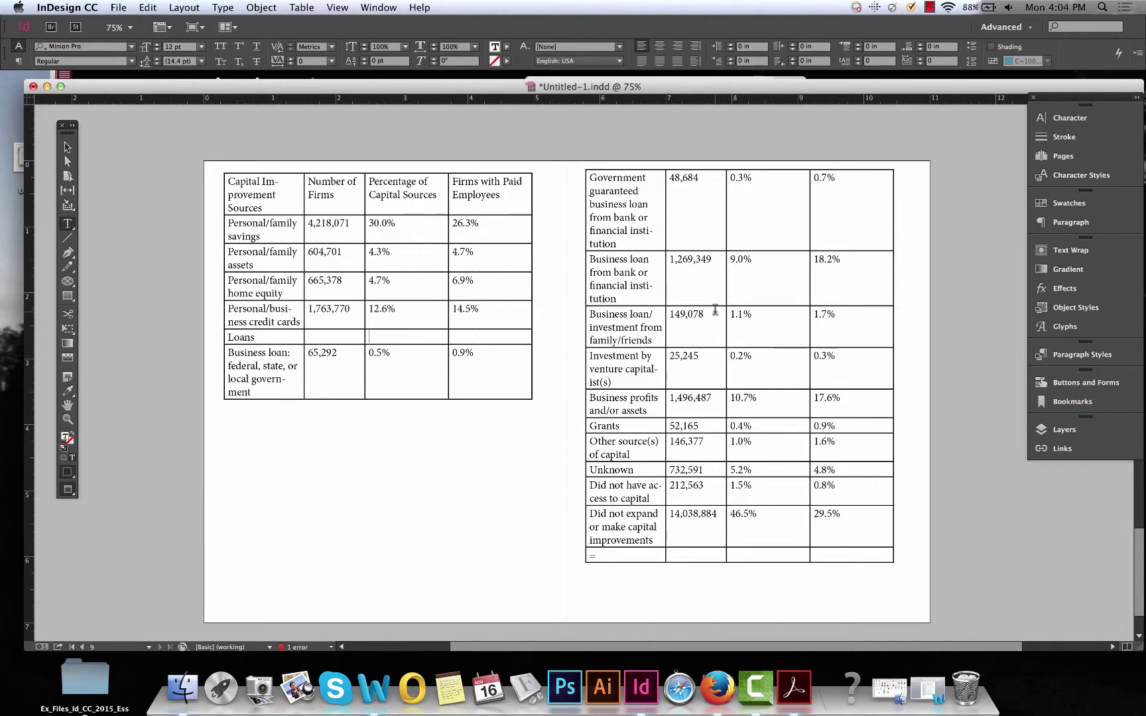
drag(716, 310, 669, 314)
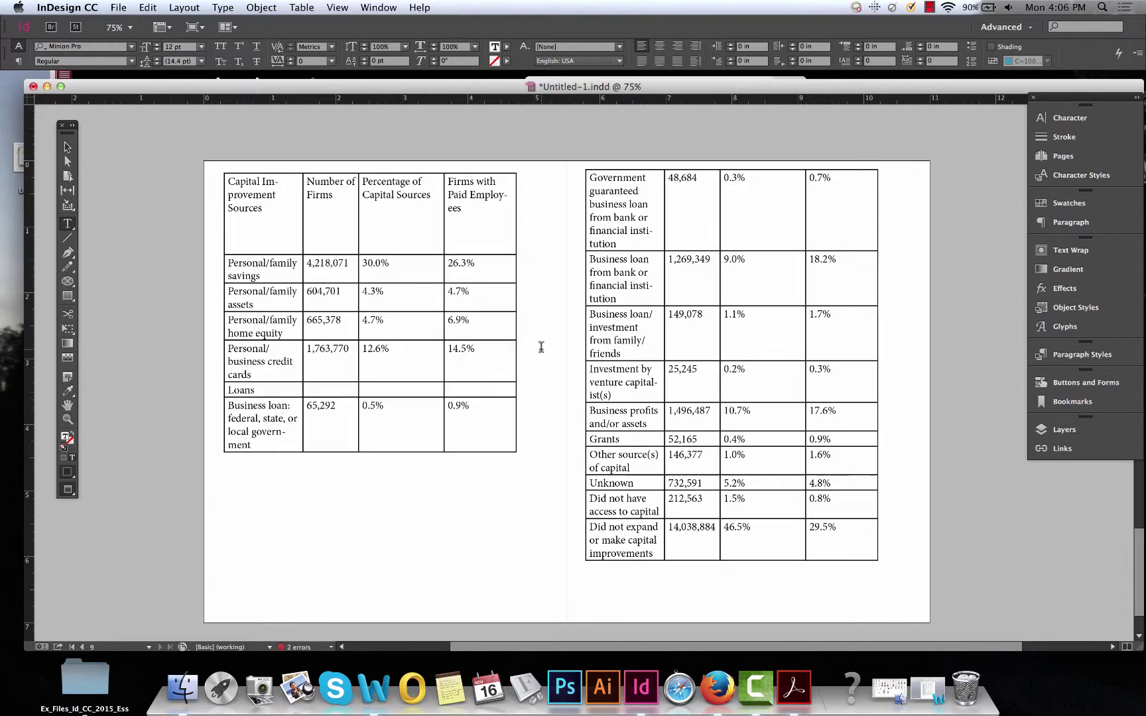
Narrow the "Percentage of Capital Sources" column and widen the "Firms with Paid Employees" column
drag(445, 225, 479, 226)
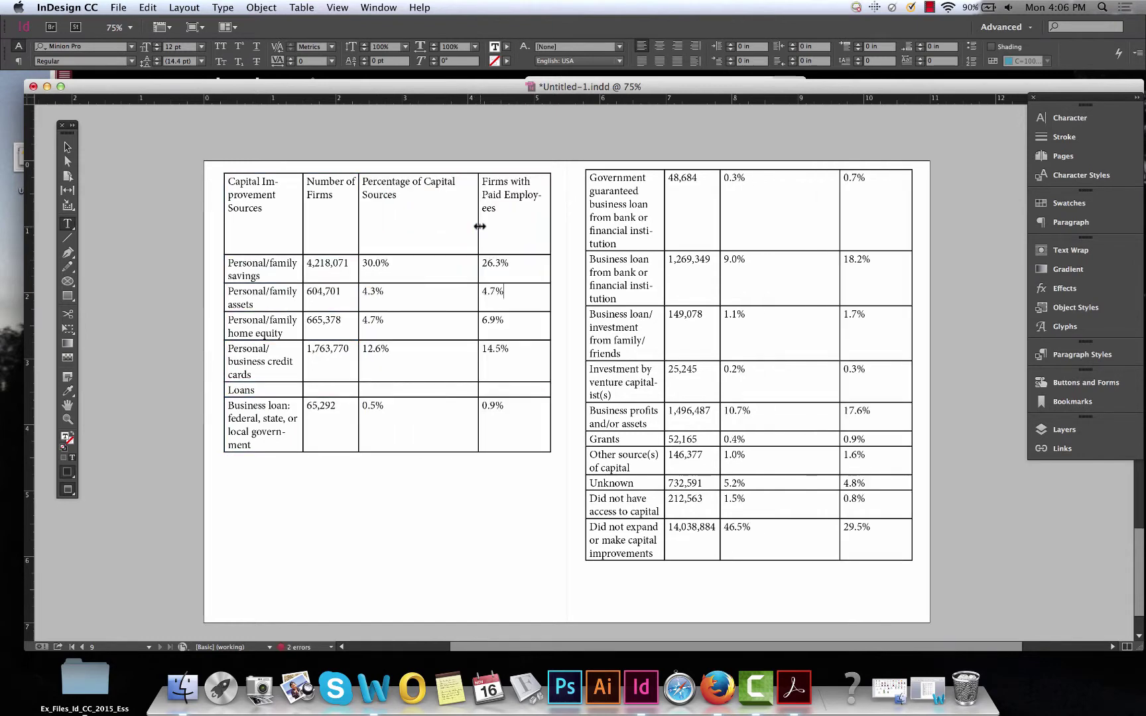
drag(480, 226, 418, 212)
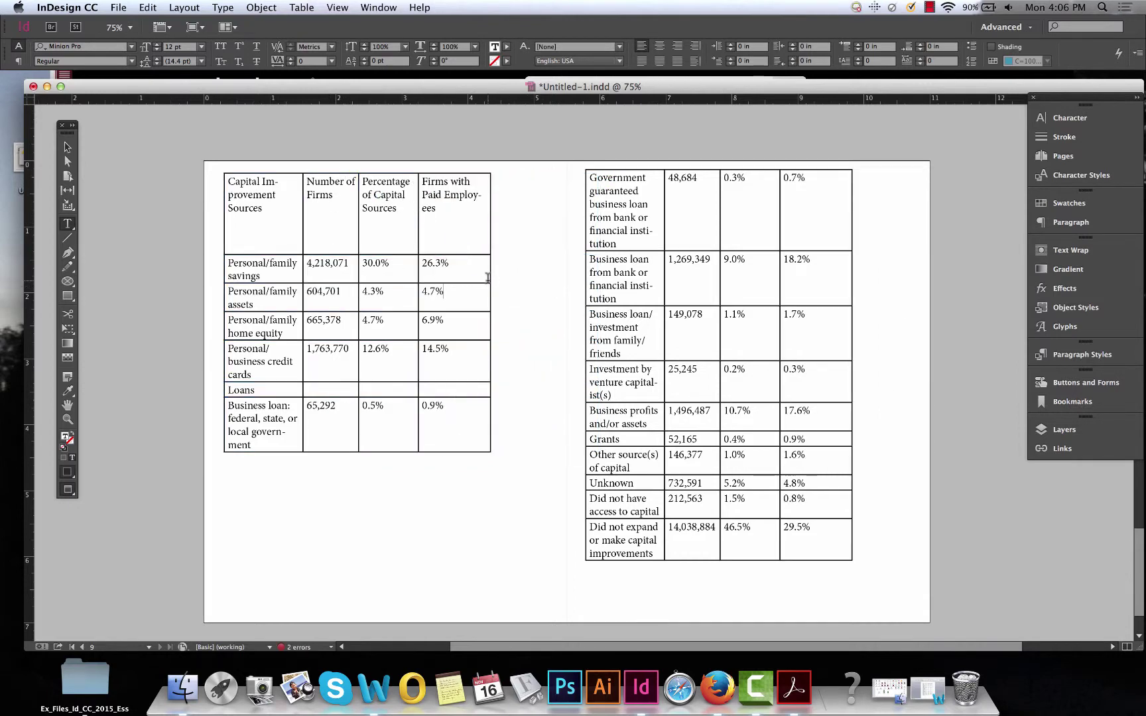
drag(491, 237, 528, 240)
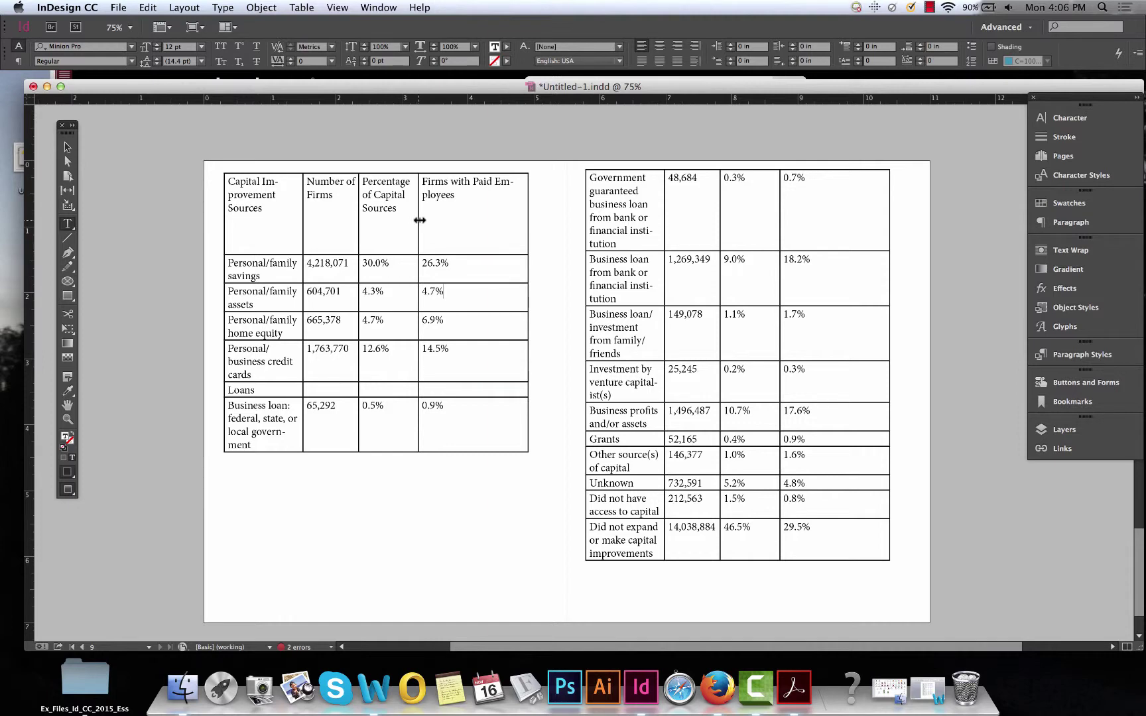
Shift both dividers of the "Percentage of Capital Sources" column toward the last column while preserving the table's overall width
drag(420, 220, 448, 219)
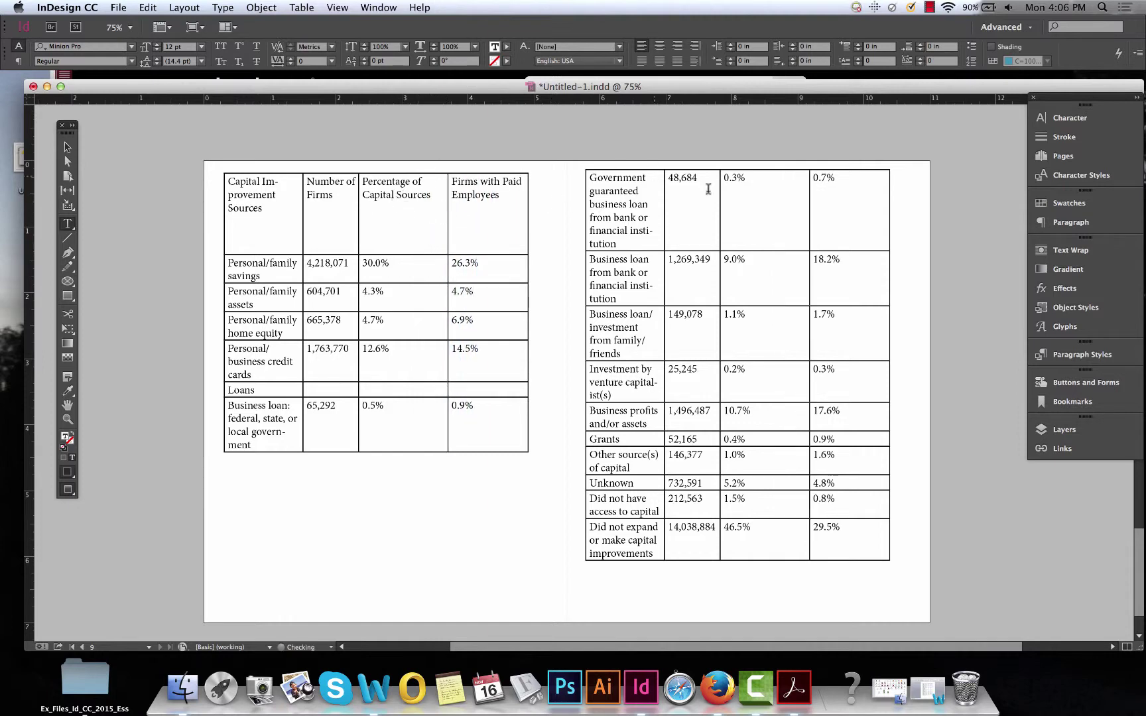
drag(359, 240, 377, 240)
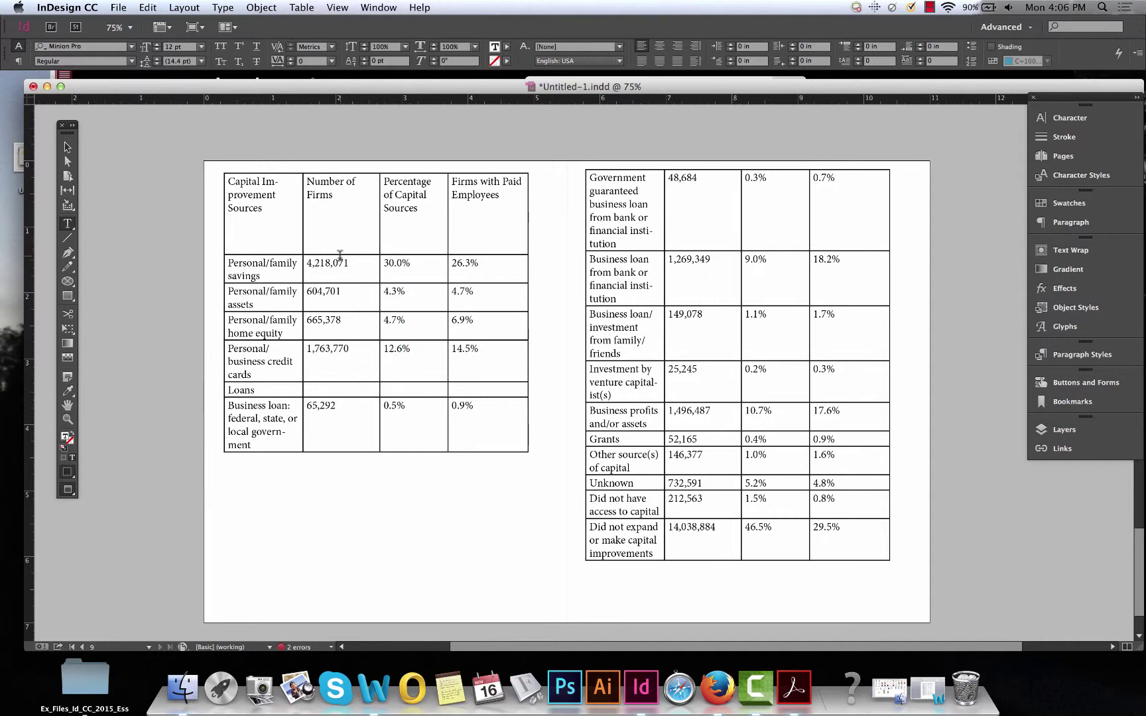
Shift both dividers of the "Percentage of Capital Sources" column toward the first column, ending slightly narrower, while preserving the table's overall width
mouse_move(375, 212)
mouse_down()
mouse_move(355, 212)
mouse_move(377, 207)
mouse_up()
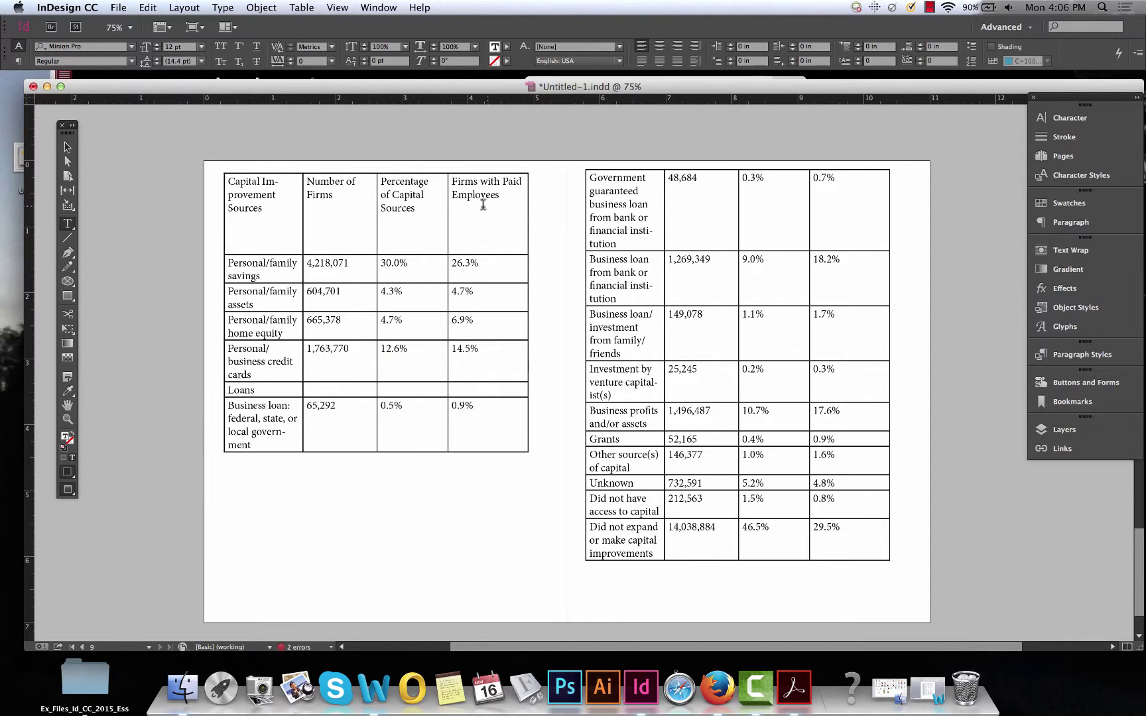
drag(448, 222, 490, 223)
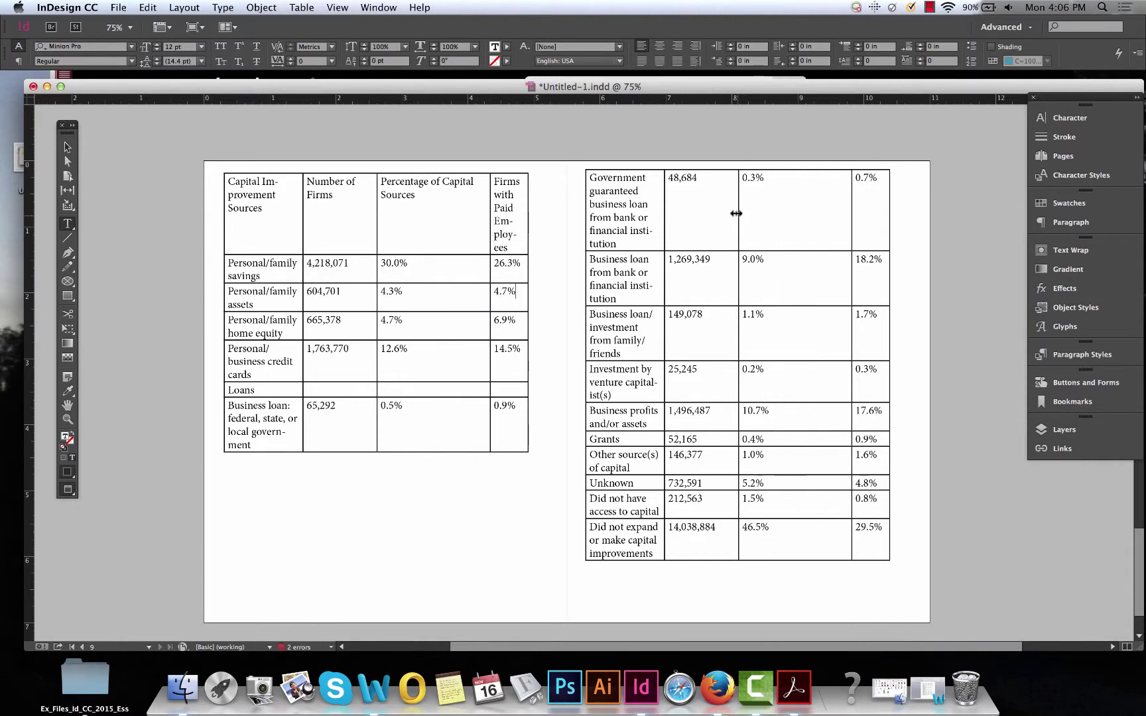
mouse_move(736, 213)
mouse_down()
mouse_move(790, 210)
mouse_move(738, 206)
mouse_up()
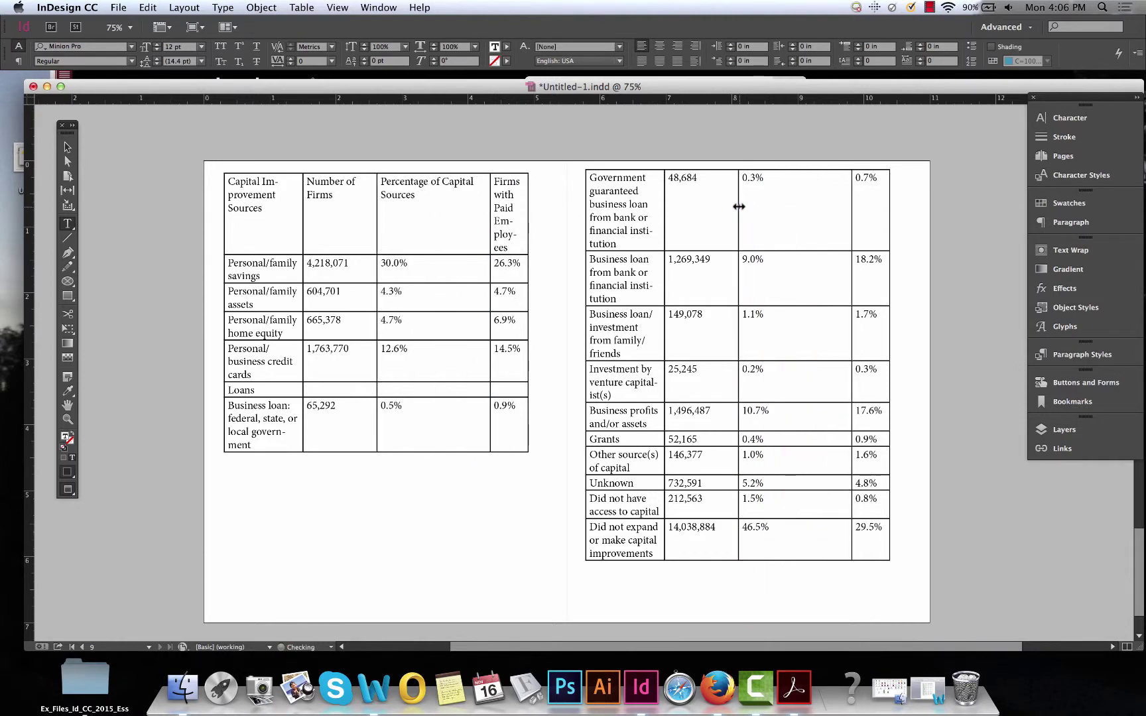
drag(851, 194, 802, 192)
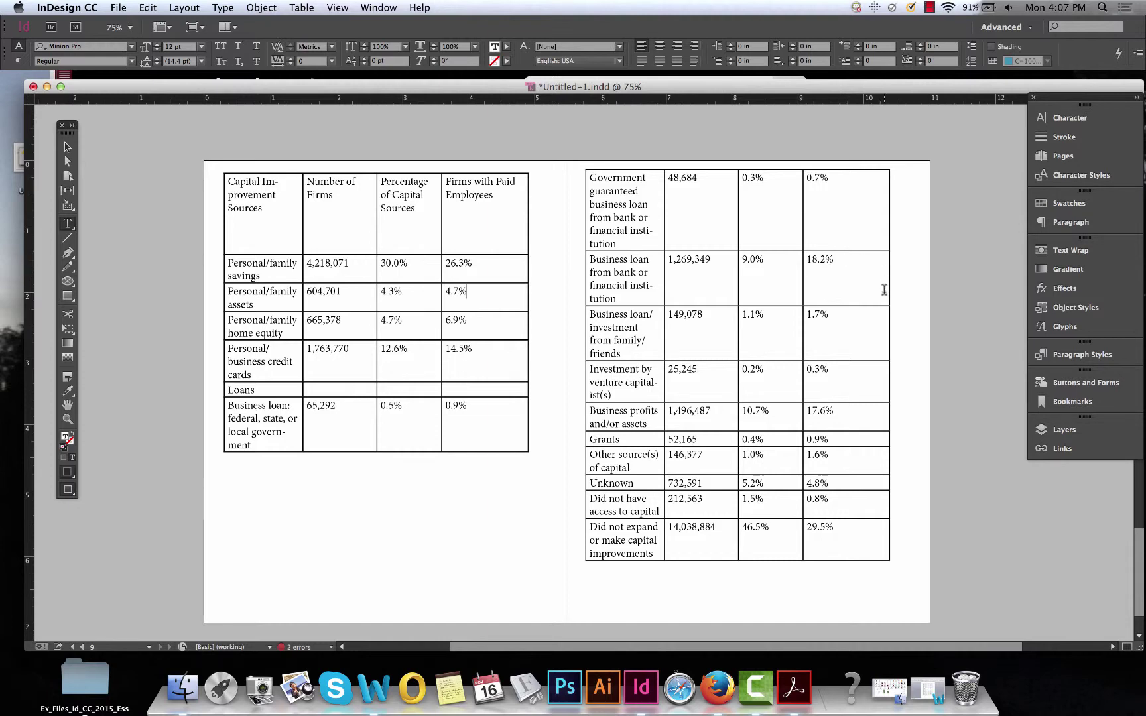
Distribute the three number columns evenly, using their cells in the "Business loan from bank or financial institution" row
drag(884, 294, 675, 273)
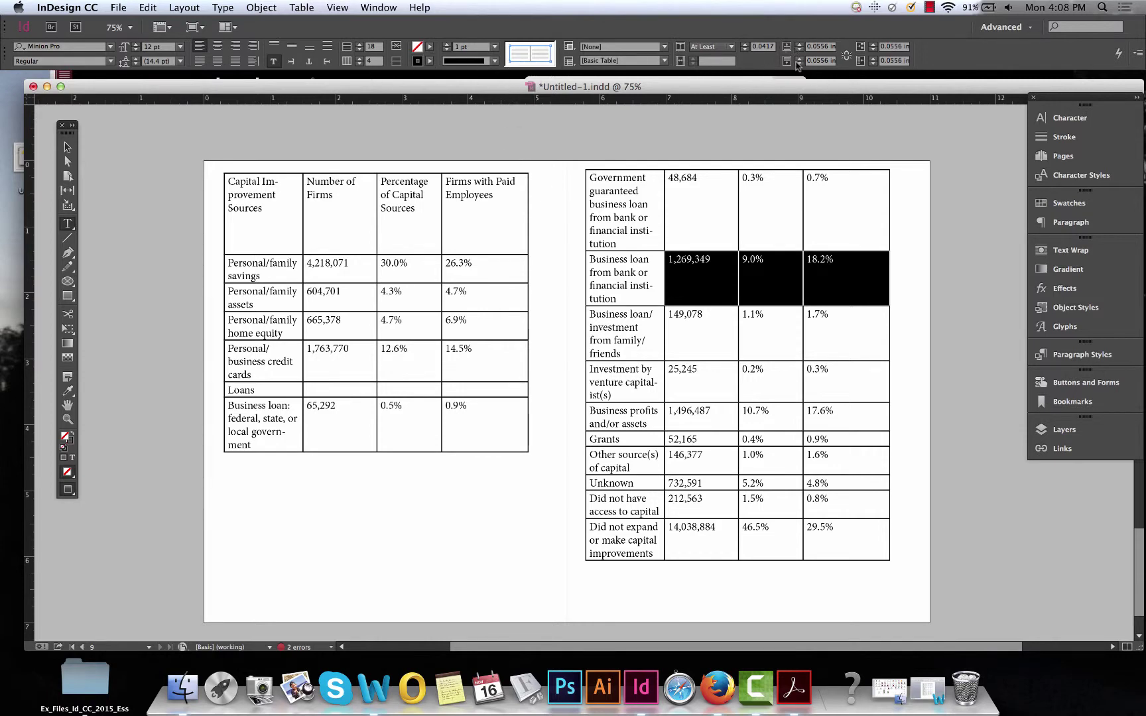
click(302, 7)
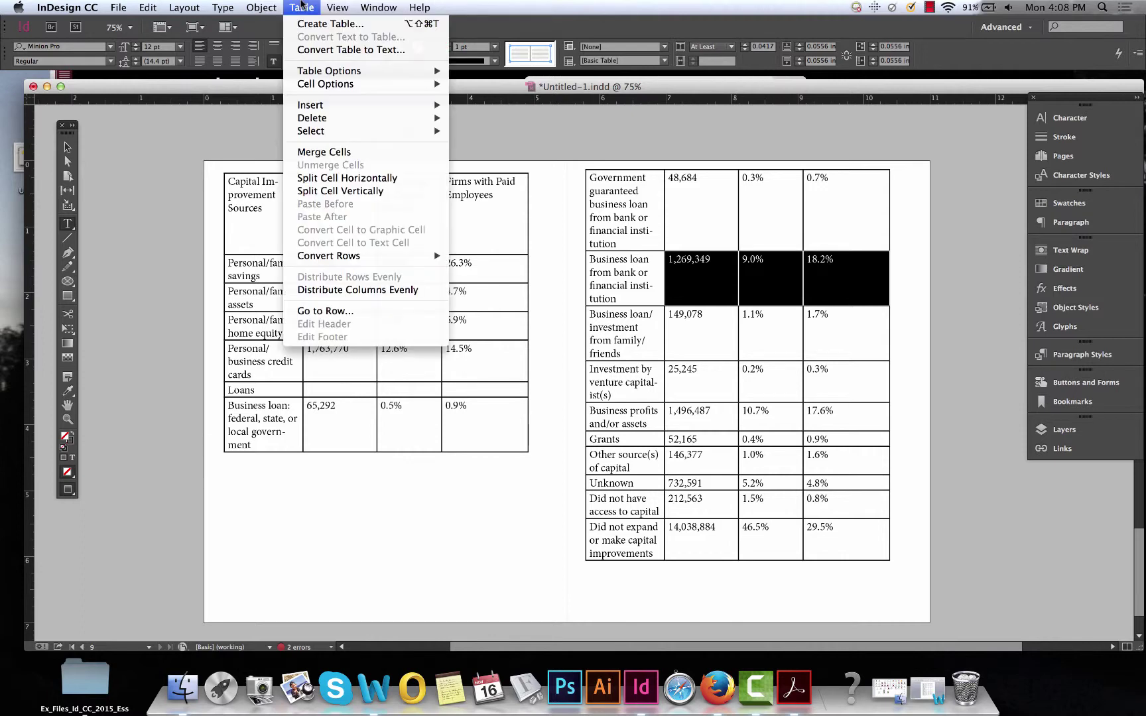
click(359, 290)
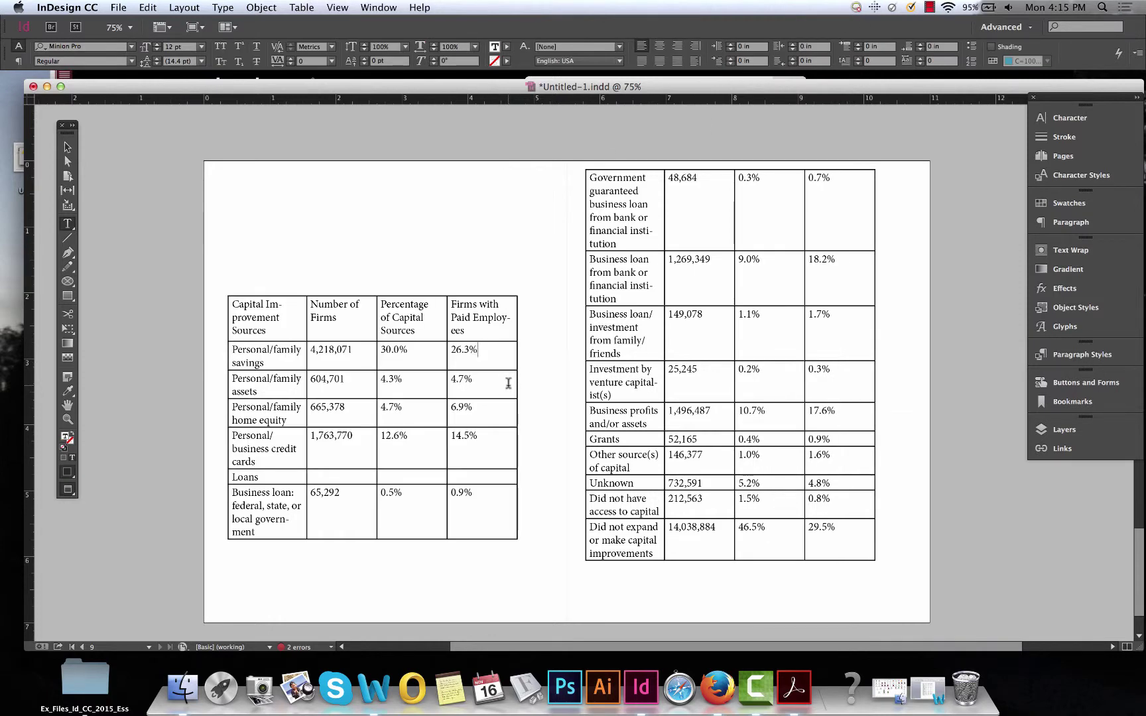
Increase the width of the three number columns to 1.4375 in using their cells in the "Personal/family assets" row
drag(480, 384, 322, 380)
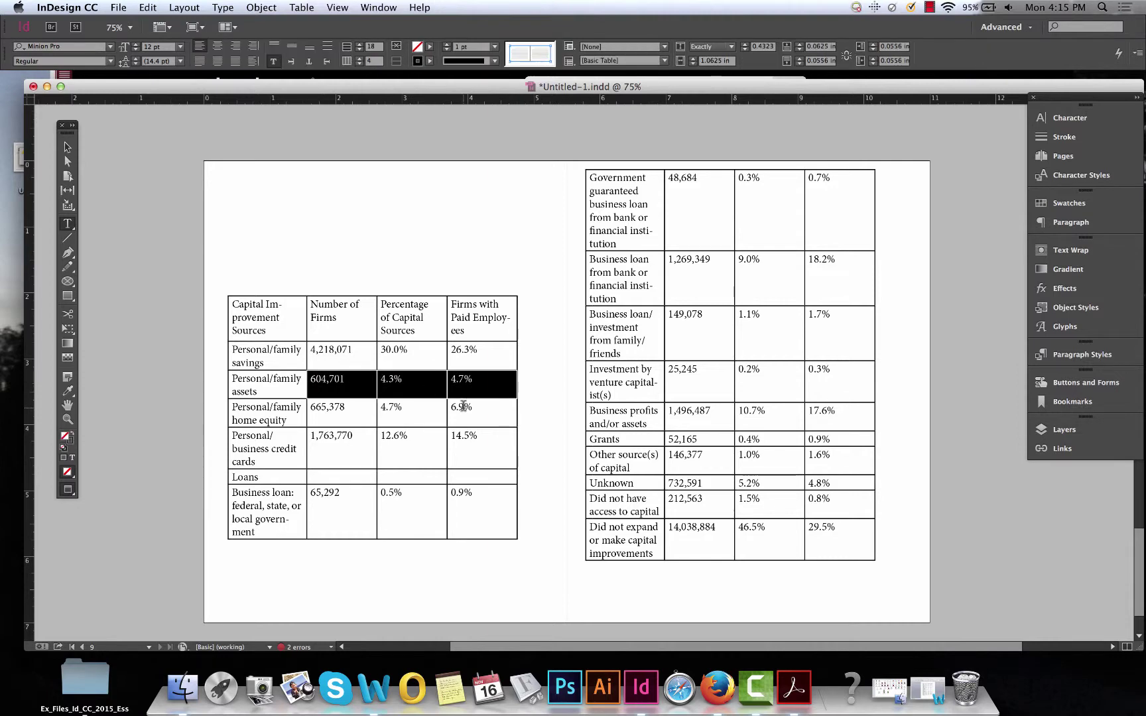
triple_click(725, 62)
click(691, 58)
click(691, 59)
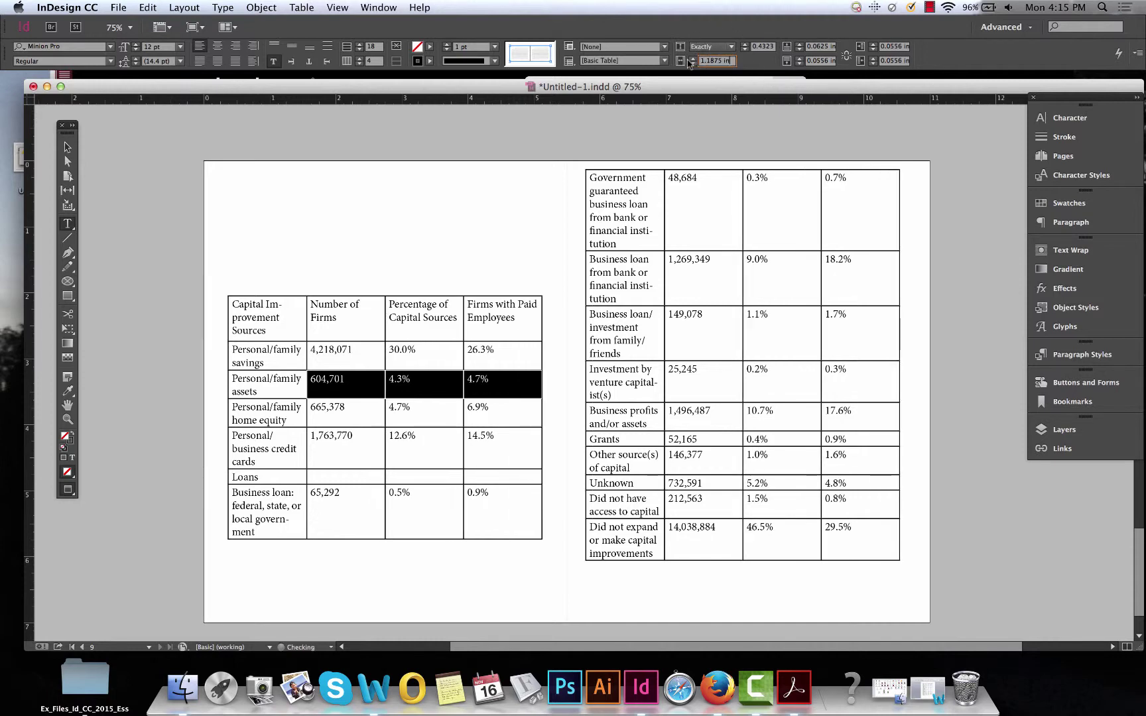
click(691, 59)
click(690, 58)
click(691, 59)
click(691, 58)
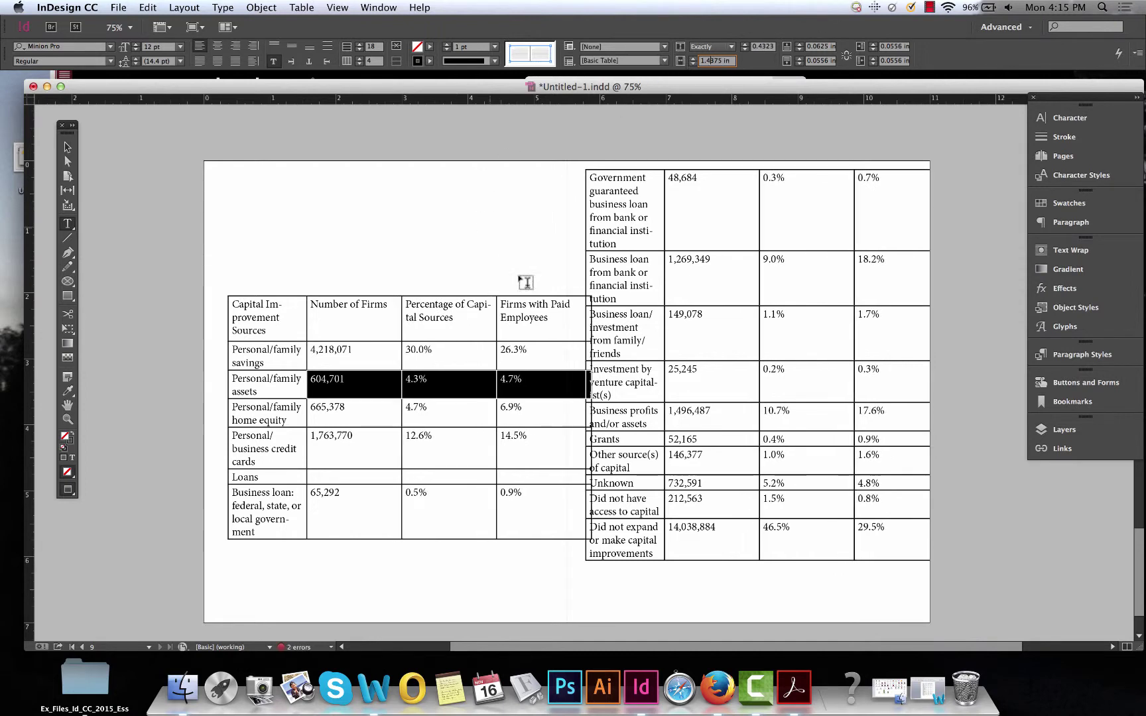
Reselect the three number cells in the "Personal/family assets" row and set their column width to 1.0625 in
click(563, 378)
drag(482, 376, 345, 365)
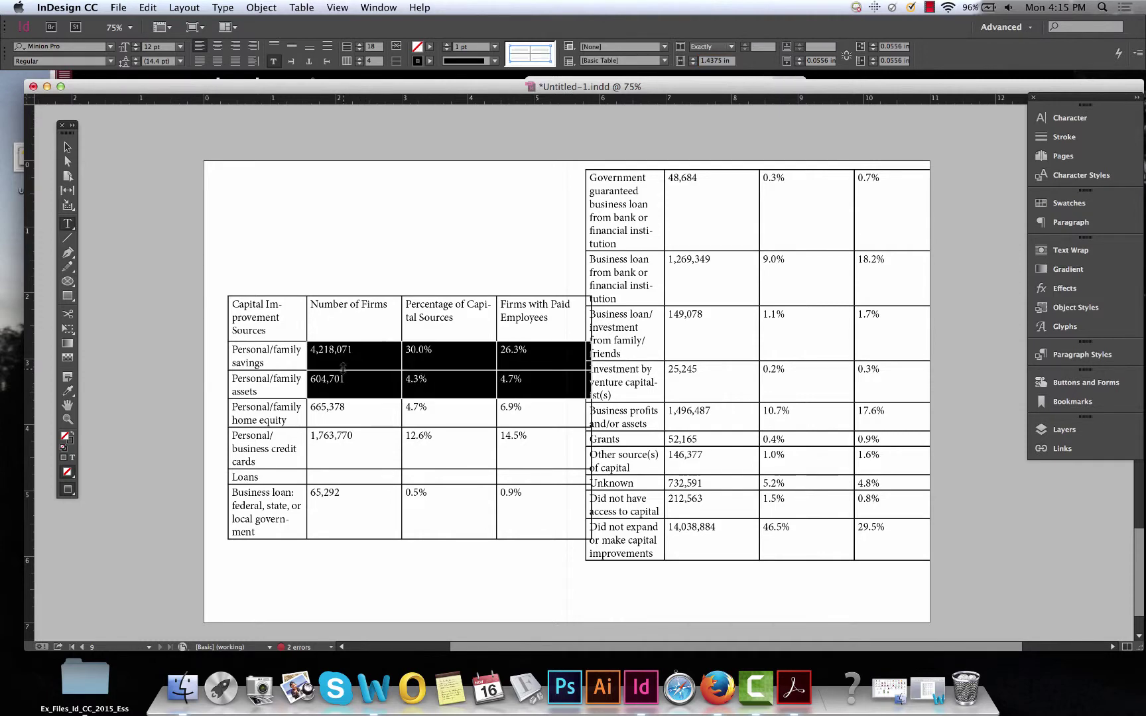
click(467, 391)
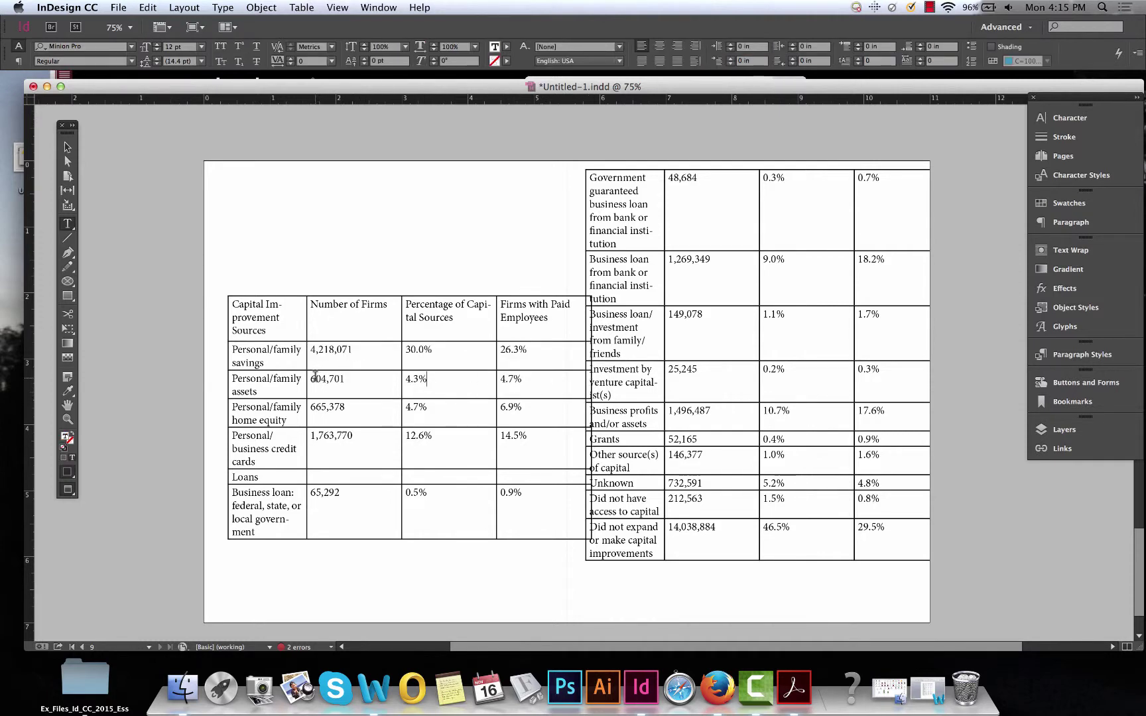
drag(317, 379, 346, 378)
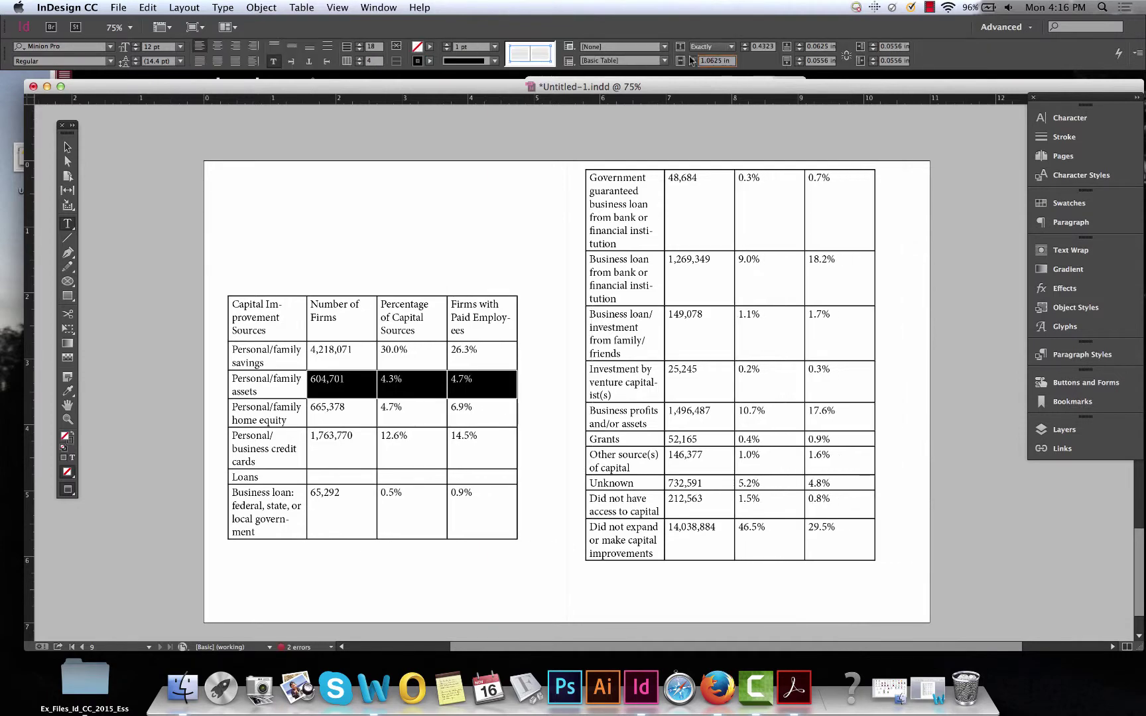
Select the "Personal/family savings" cell and set its row height mode to Exactly
drag(323, 352, 222, 350)
click(274, 352)
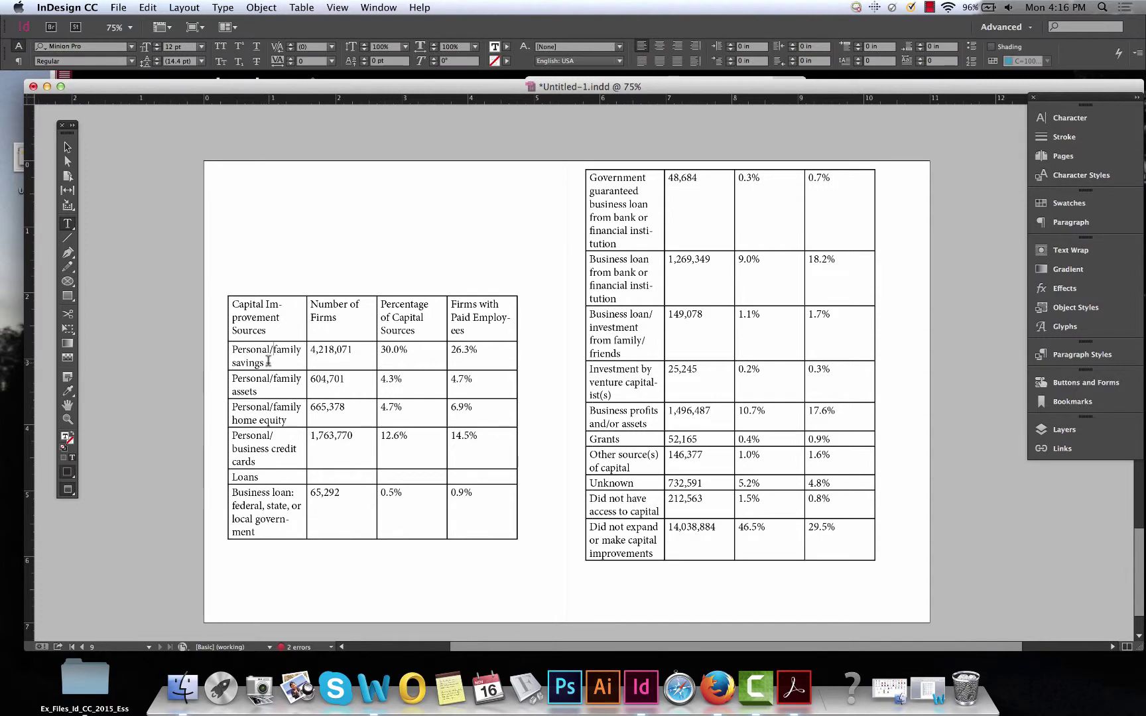
drag(266, 363, 228, 353)
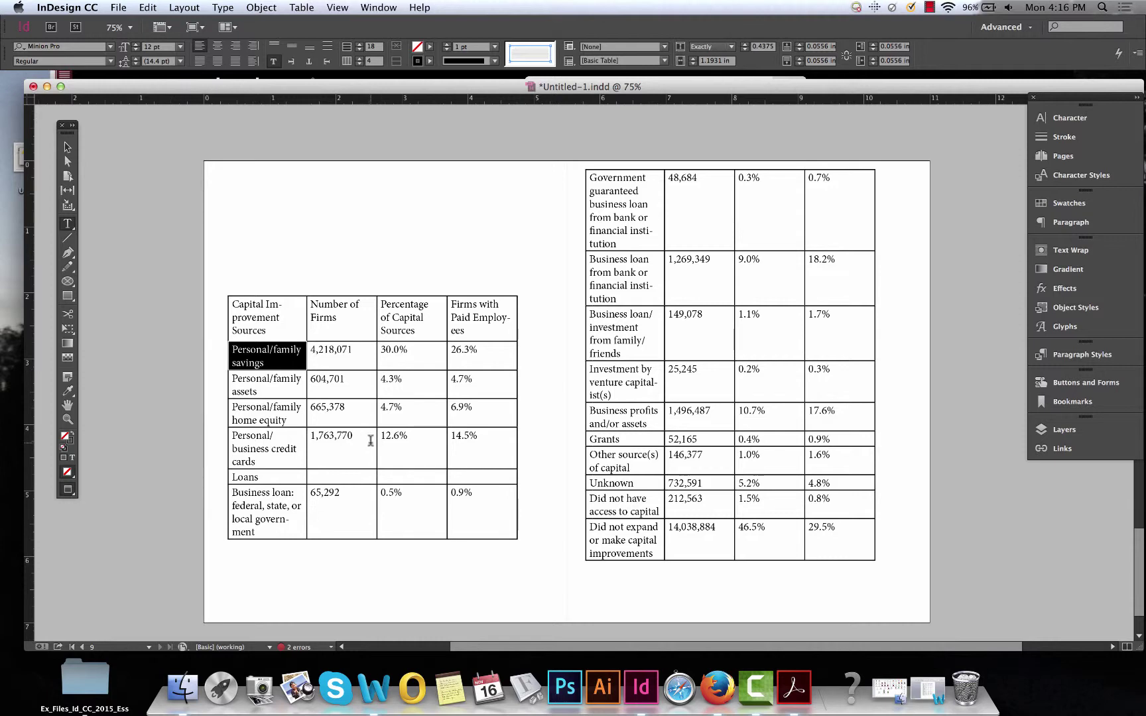
click(732, 47)
click(725, 59)
click(733, 48)
click(718, 73)
Set the exact height of the "Personal/family savings" row to 0.5625 in
click(764, 47)
key(Up)
key(Up)
key(Up)
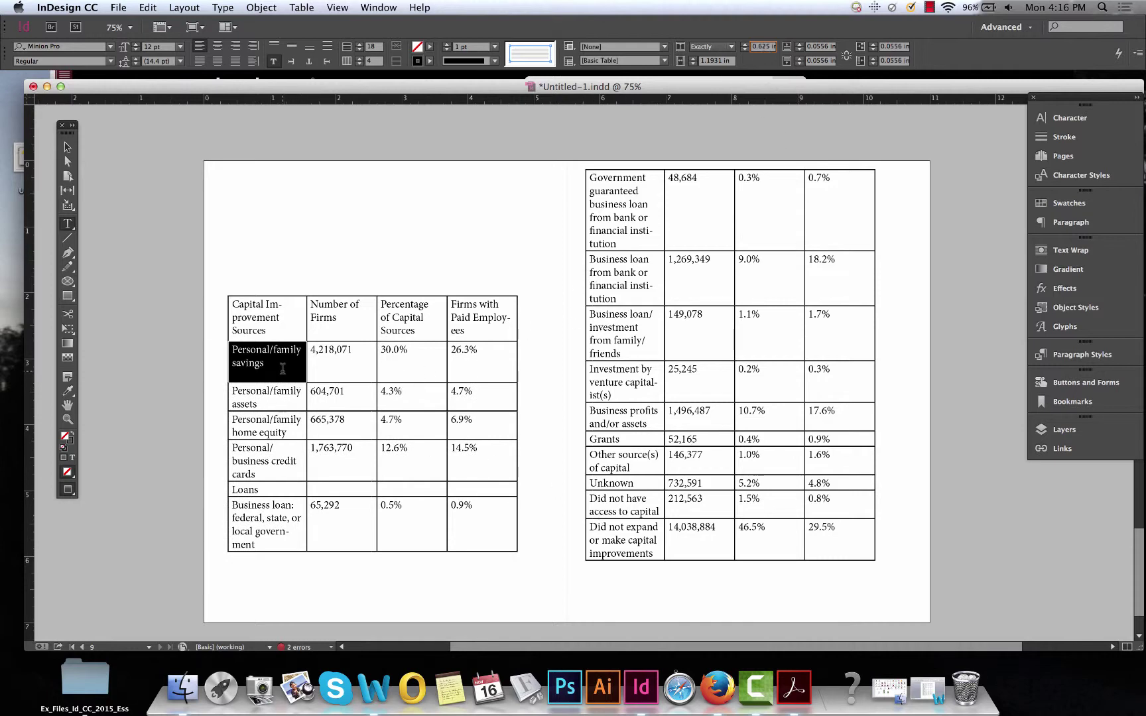
key(Down)
key(Down)
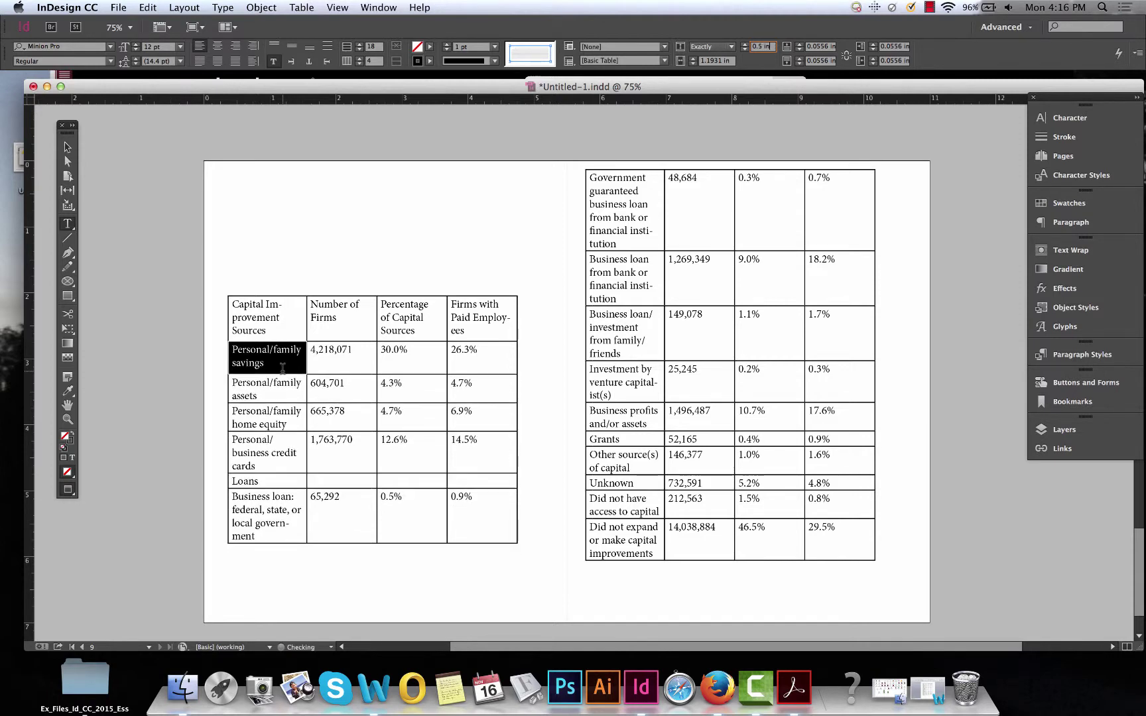
key(Up)
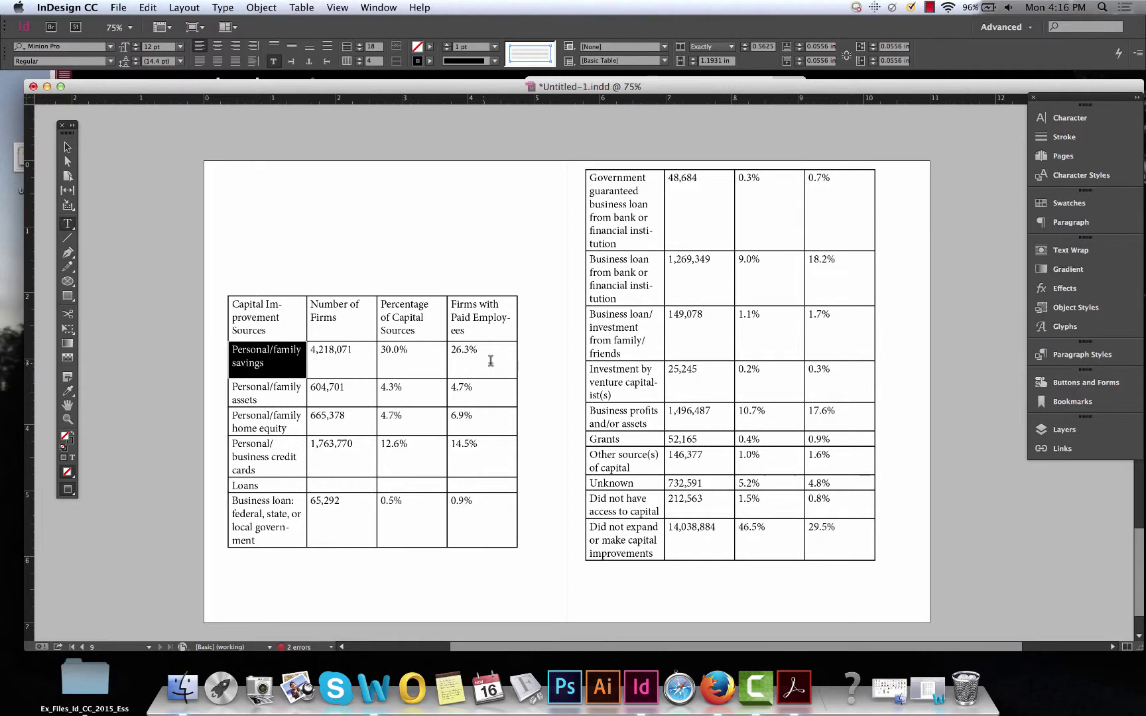
Increase the top cell inset of the three number cells in the "Personal/family savings" row to 0.25 in
drag(511, 358, 318, 358)
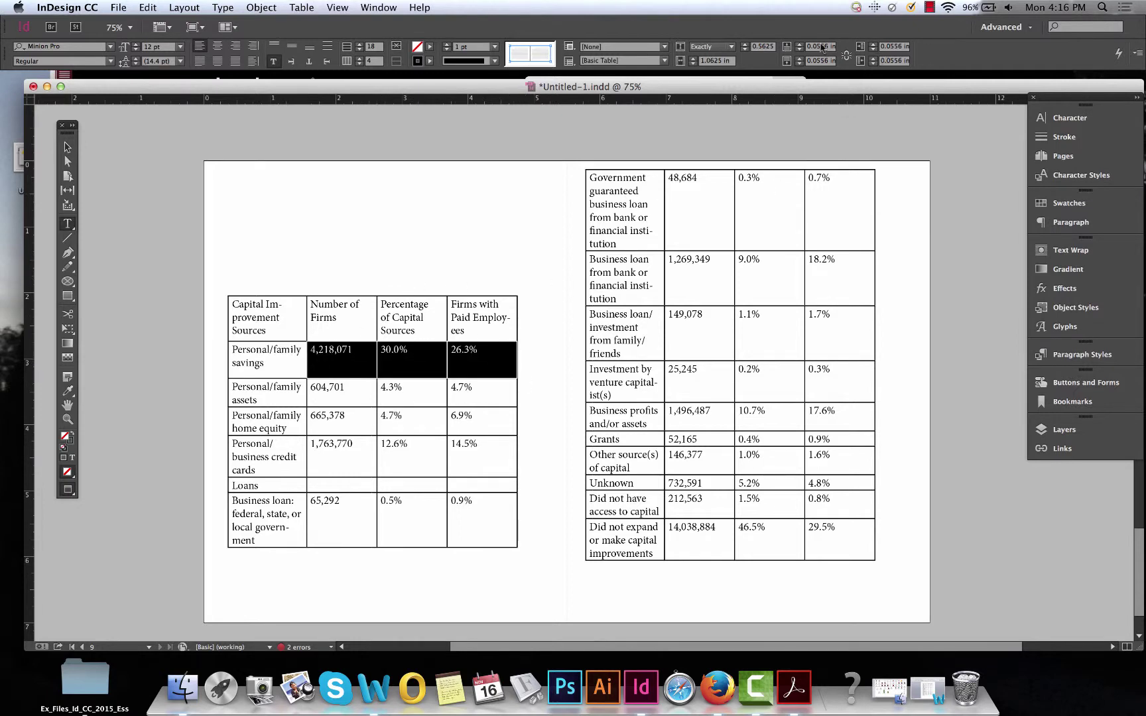
click(799, 46)
click(799, 47)
click(799, 47)
click(800, 47)
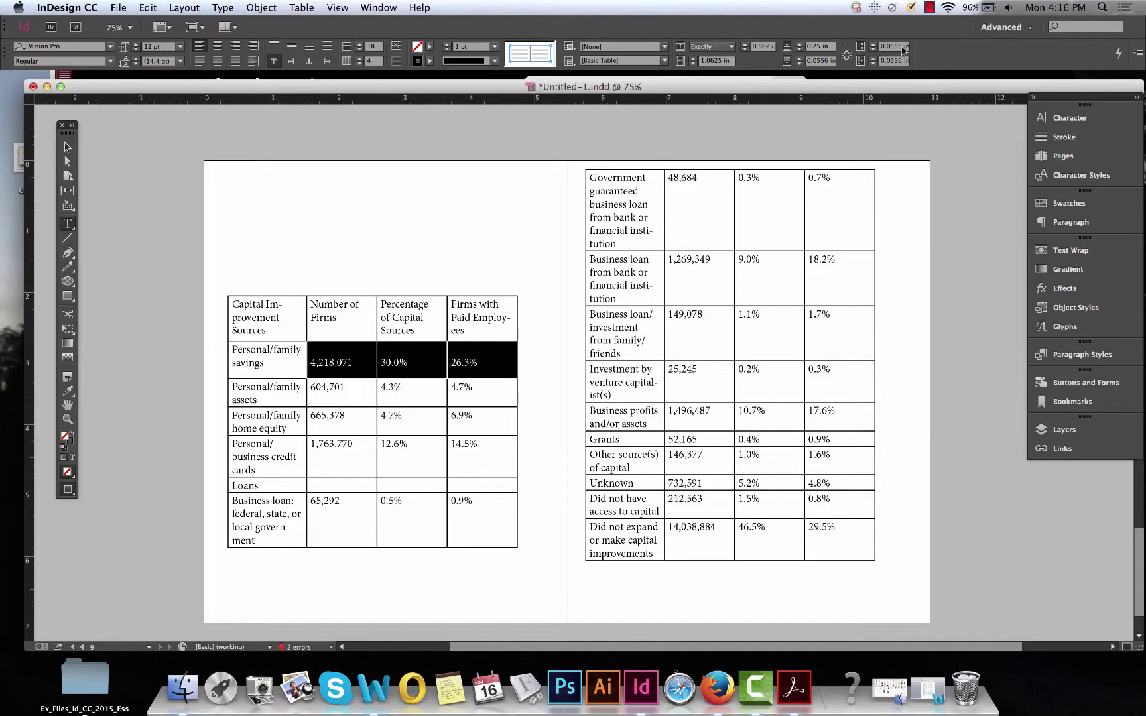
Increase the left cell inset of the same three number cells to 0.1875 in
drag(904, 50, 883, 49)
click(873, 46)
click(872, 47)
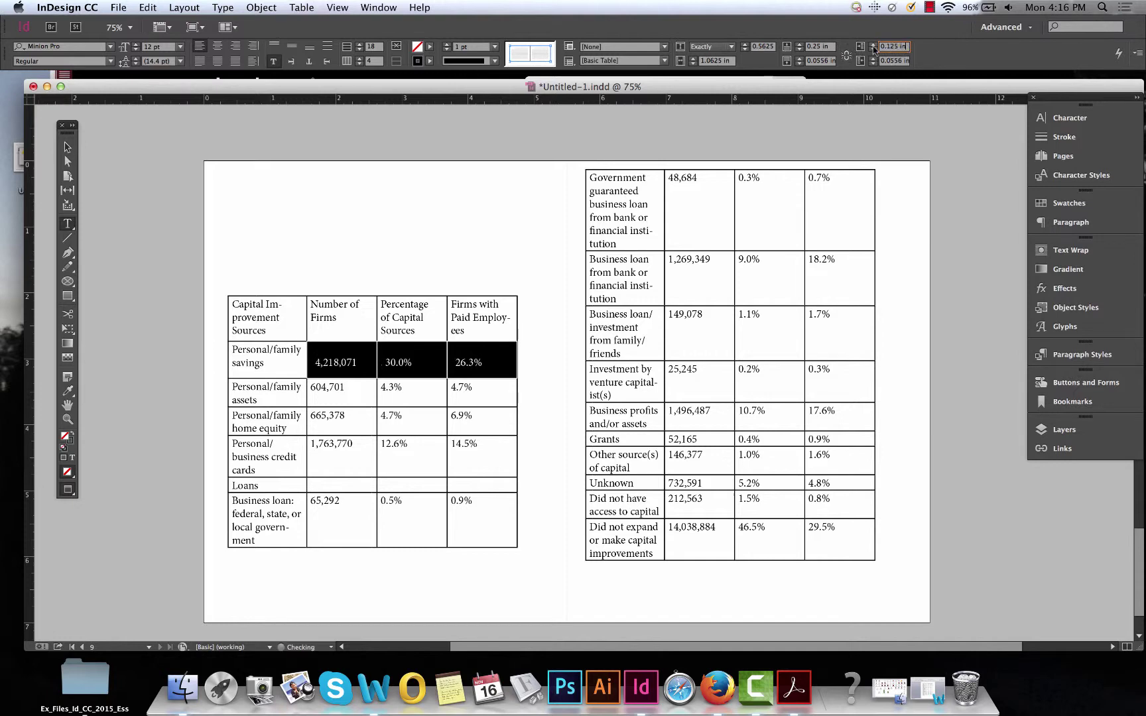
click(873, 47)
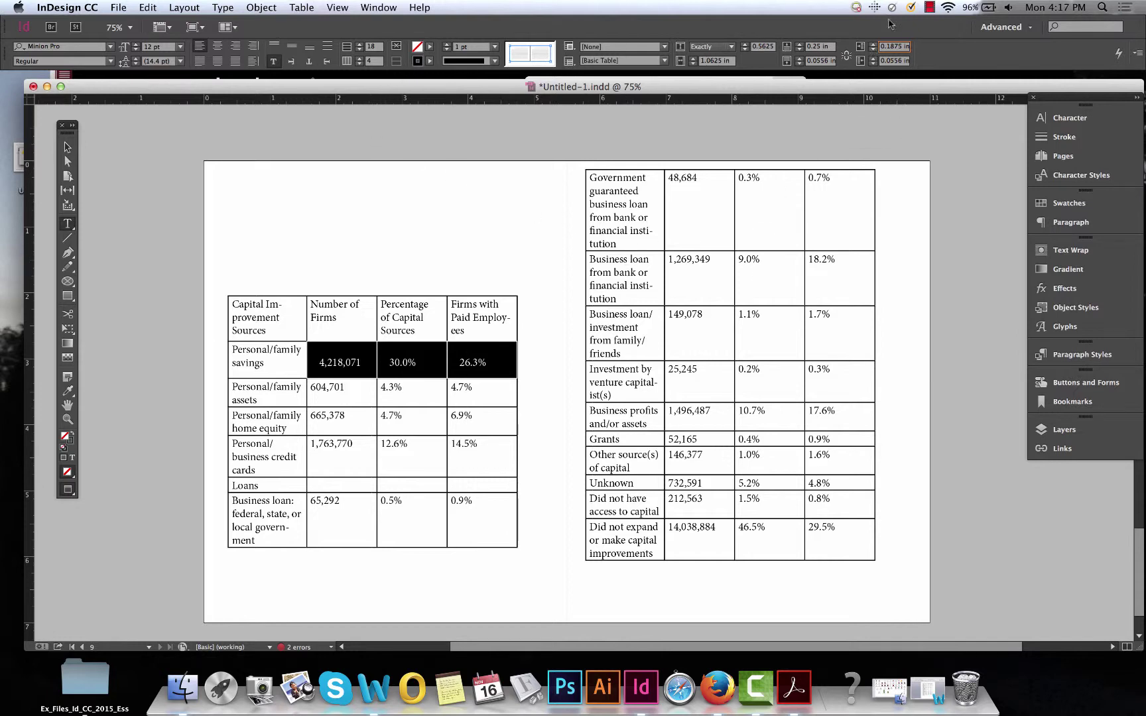
Reduce the top cell inset of the three number cells to 0.125 in and deselect them
click(800, 51)
click(799, 51)
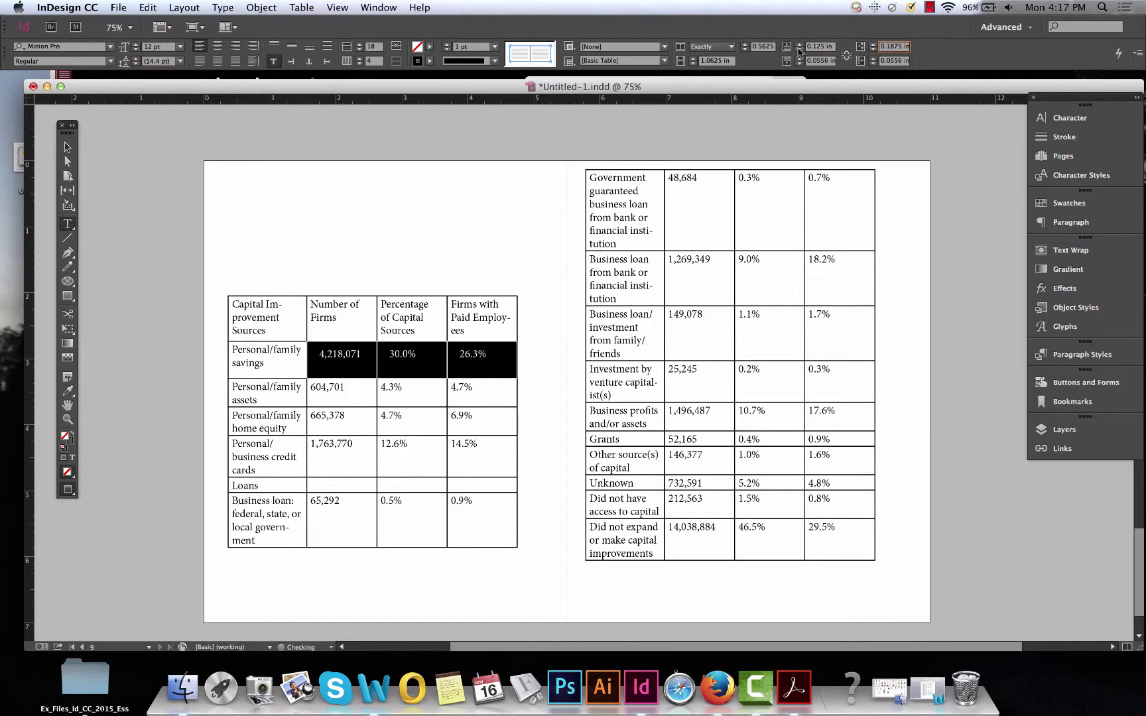
click(353, 482)
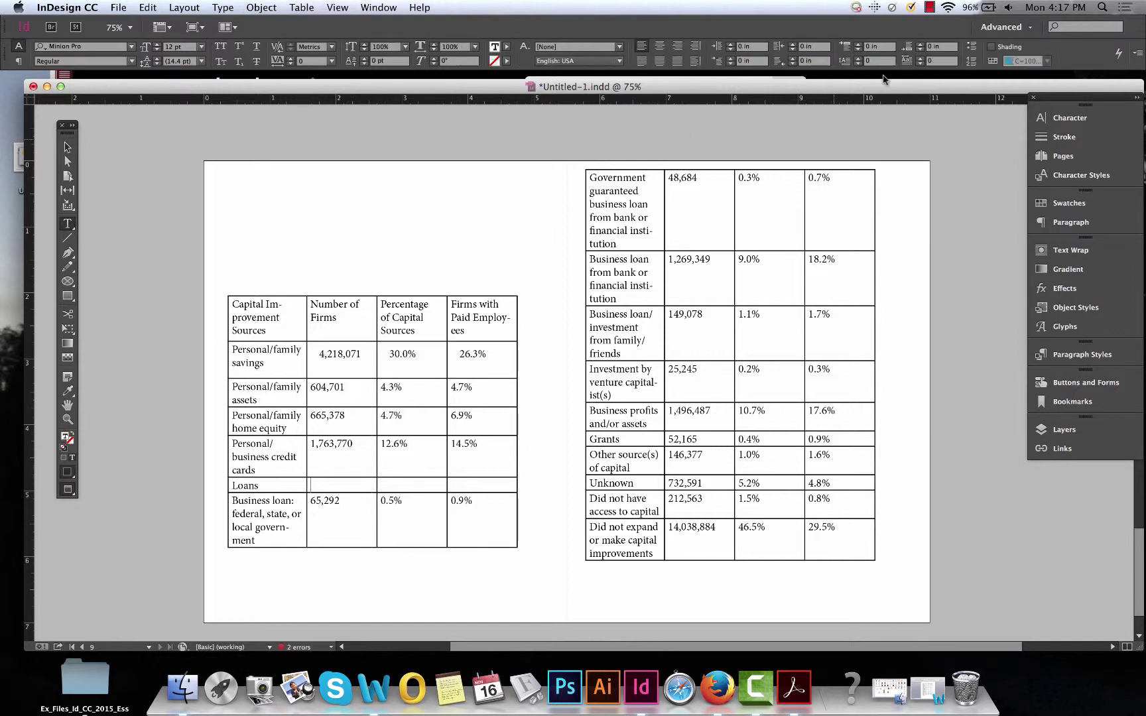
Reselect the three number cells in the "Personal/family savings" row, ending with only its label cell selected
drag(507, 361, 323, 367)
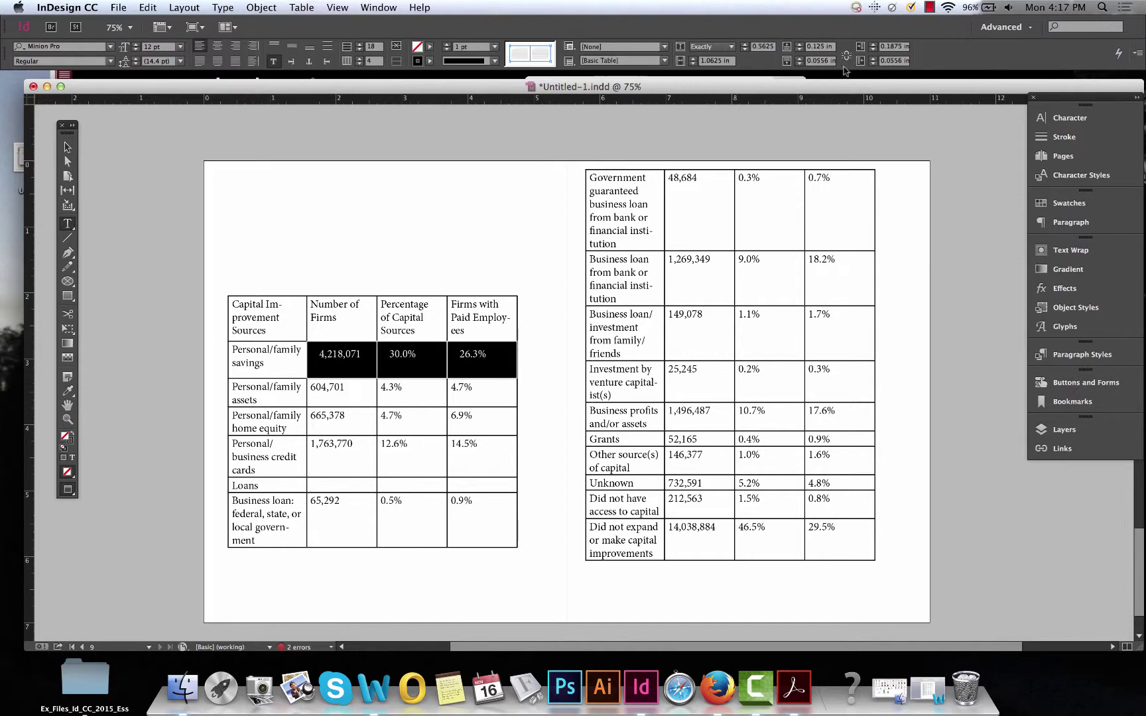
click(292, 354)
key(Escape)
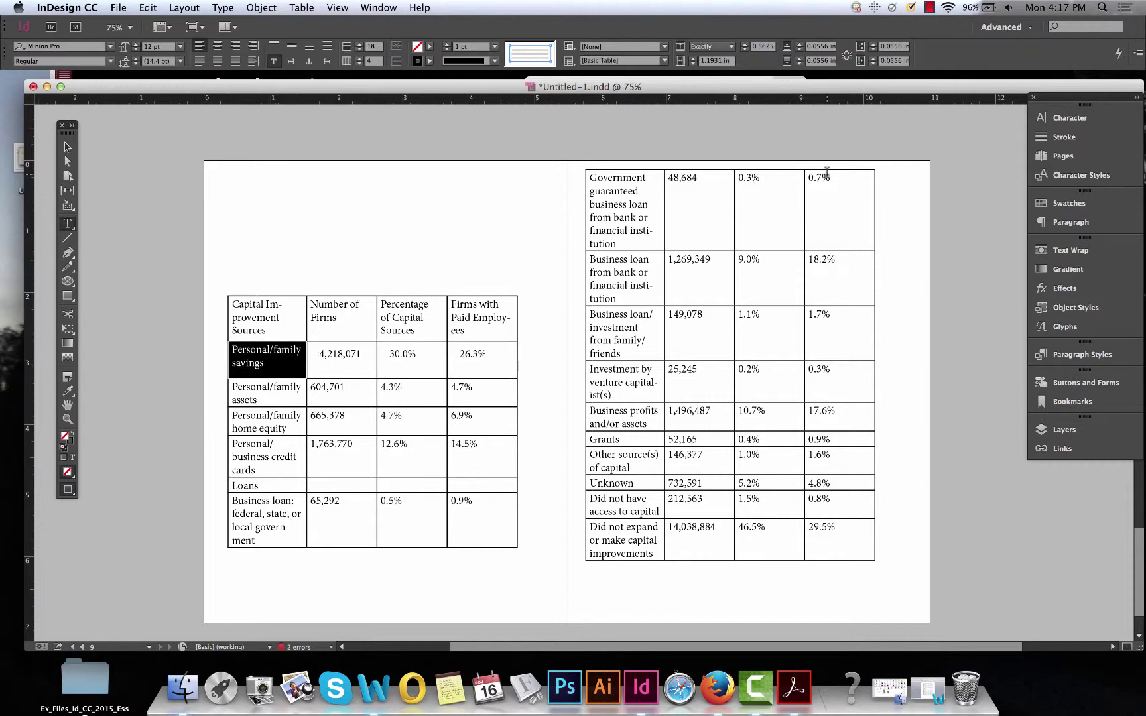